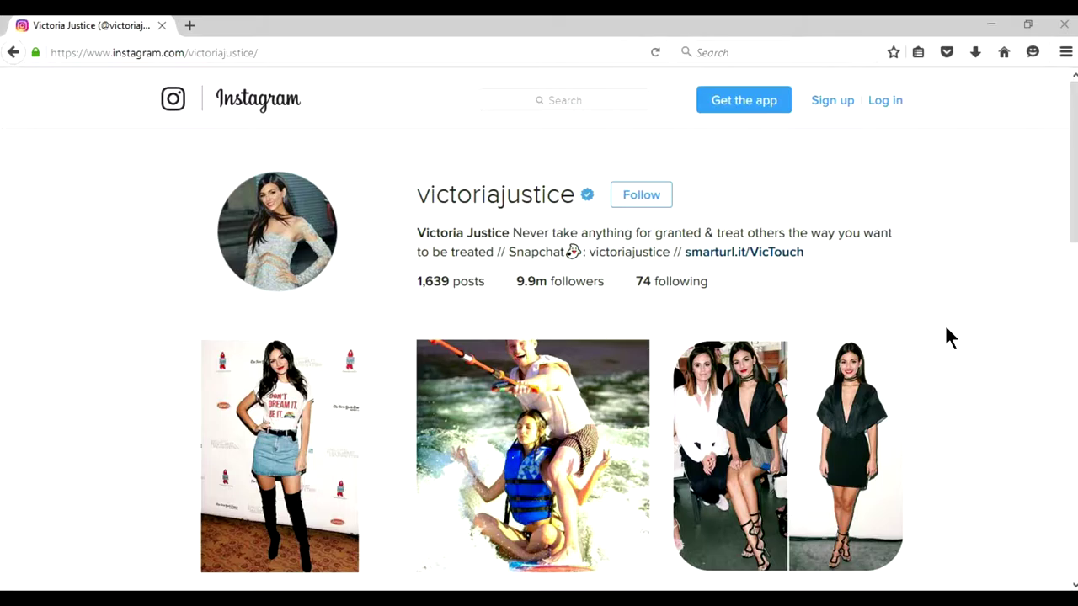
- Scroll the profile grid and open the yellow-dress street-art post
scroll(946, 328, "down", 3)
scroll(891, 287, "down", 5)
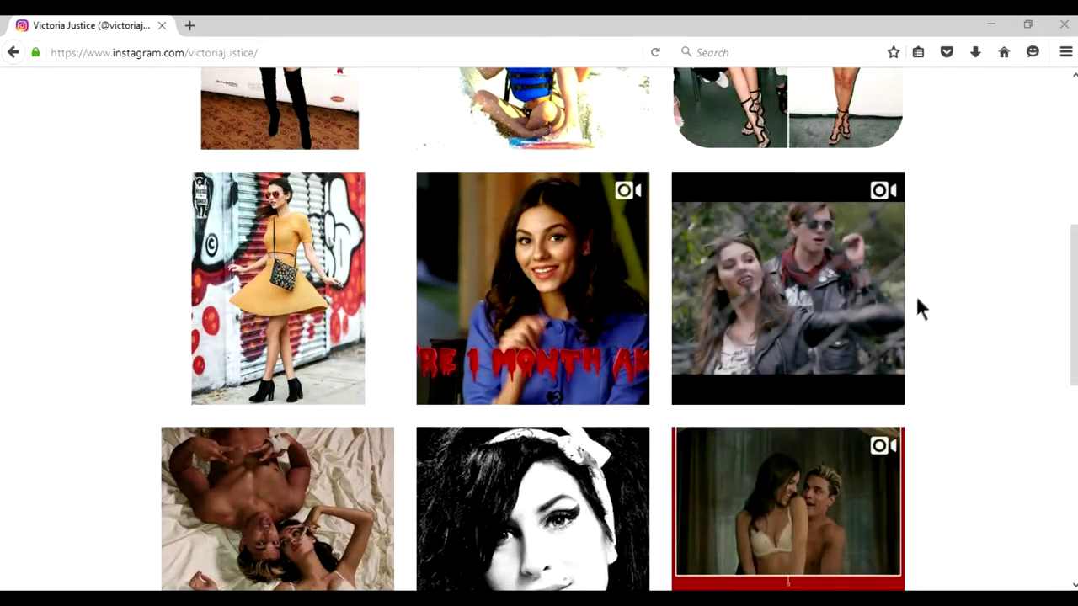
scroll(917, 295, "up", 4)
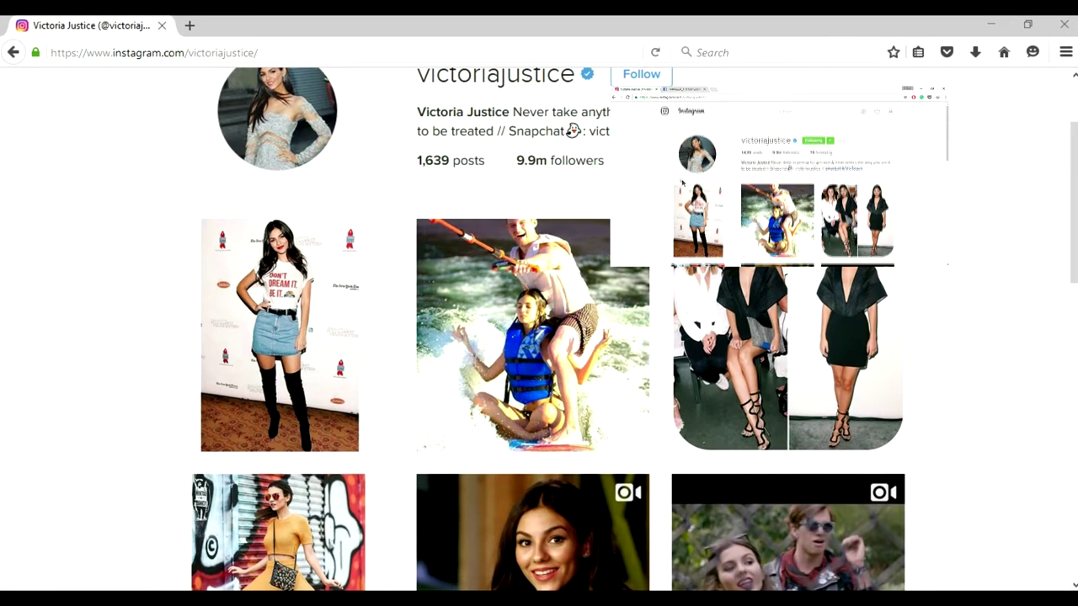
scroll(444, 282, "up", 3)
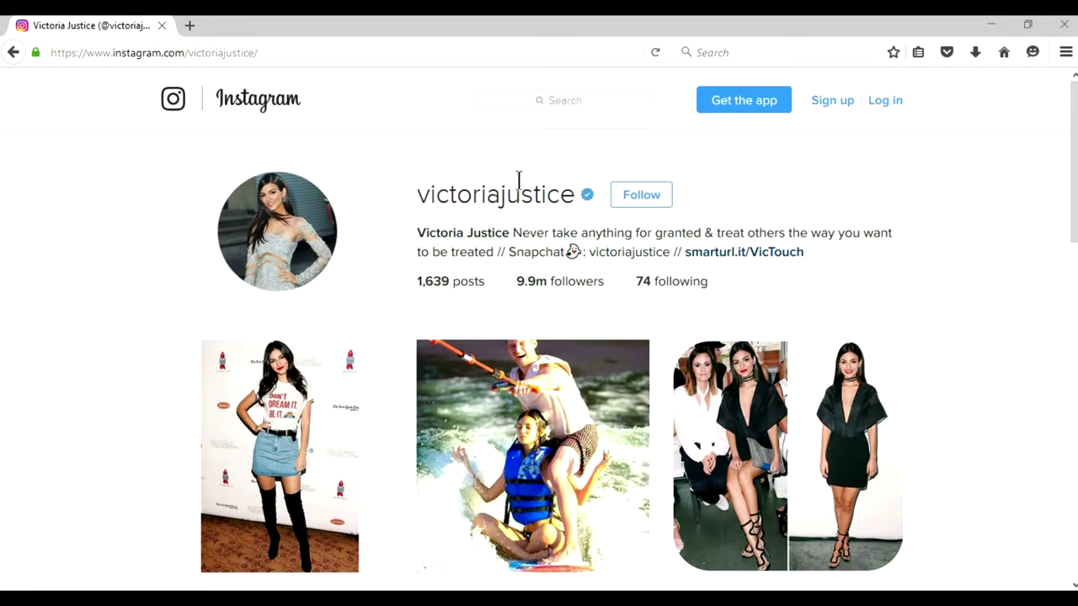
scroll(524, 186, "down", 2)
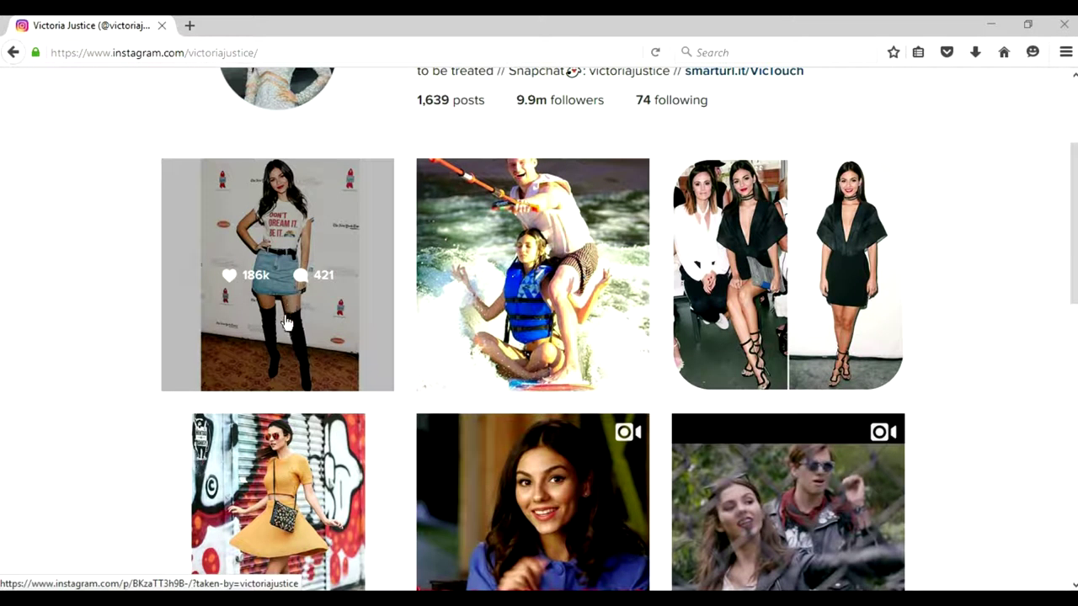
scroll(264, 387, "down", 2)
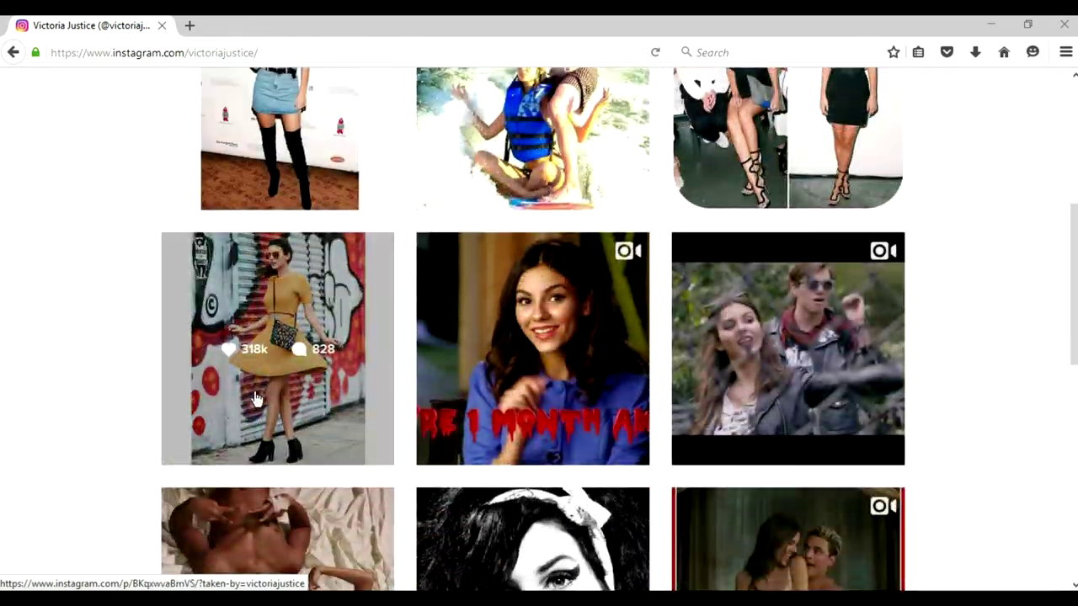
left_click(271, 312)
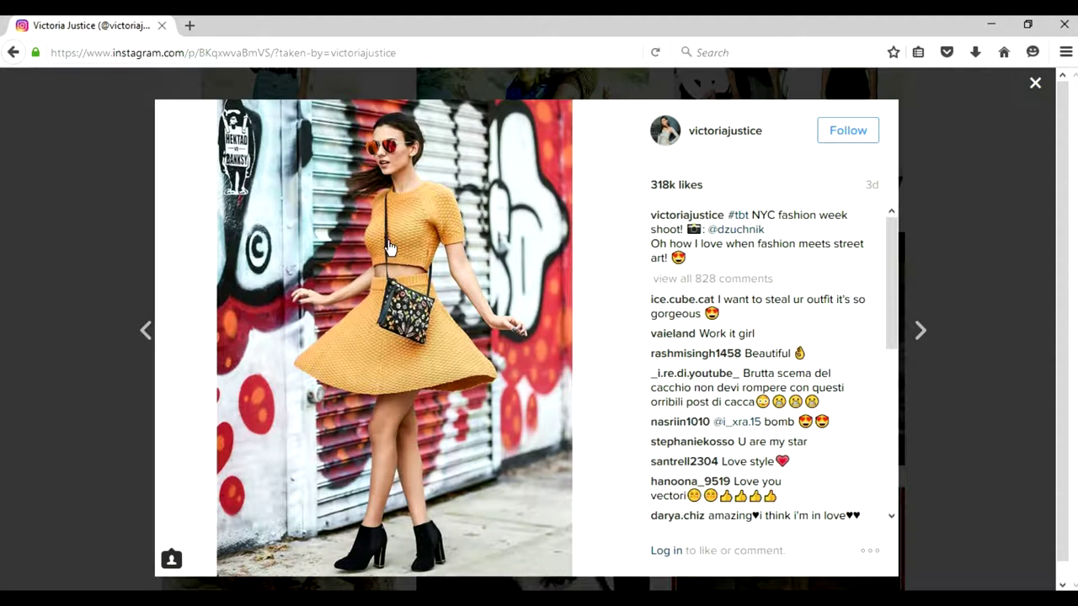
- Toggle the photo's people tags on and off, then choose Inspect Element on the photo
right_click(389, 248)
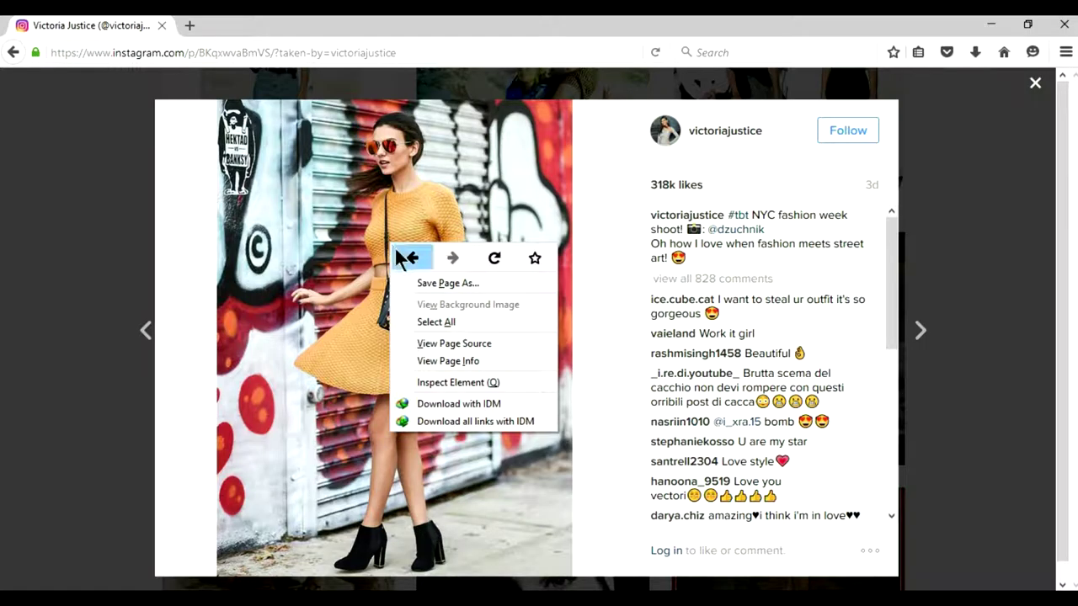
left_click(342, 323)
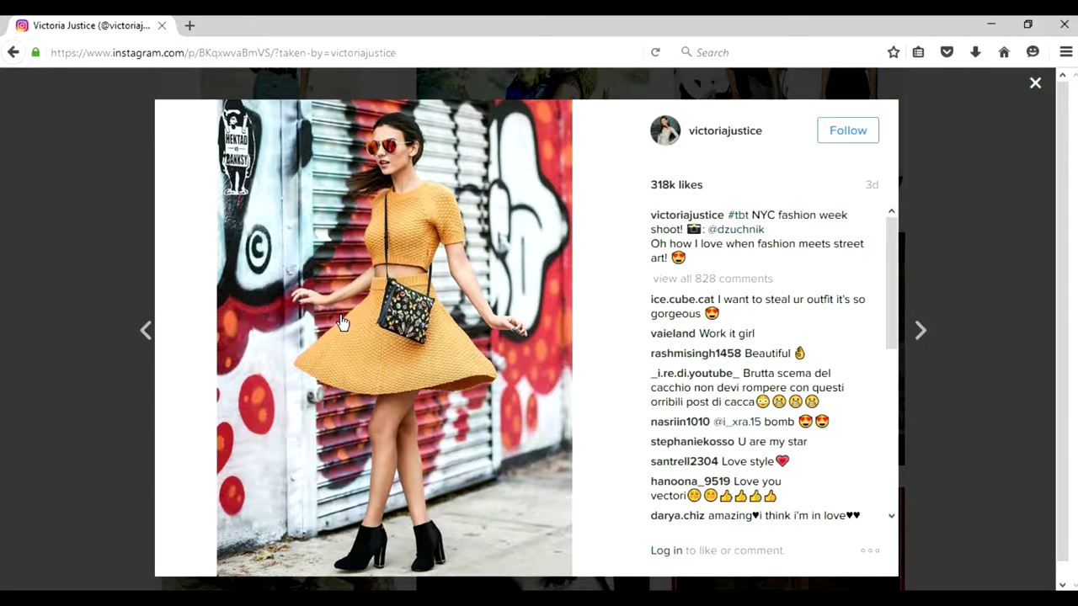
left_click(344, 320)
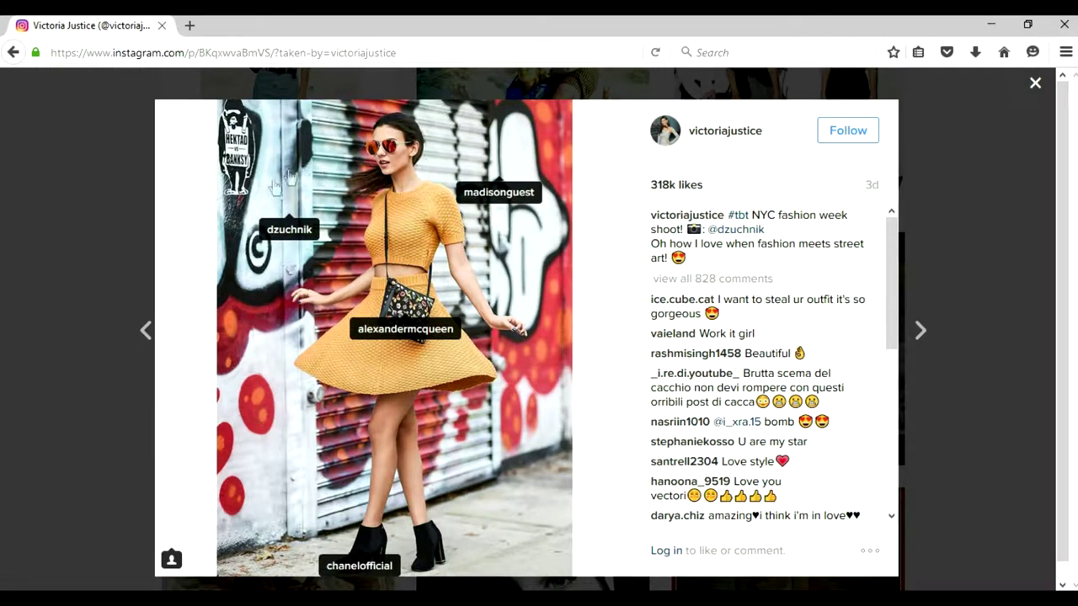
left_click(453, 267)
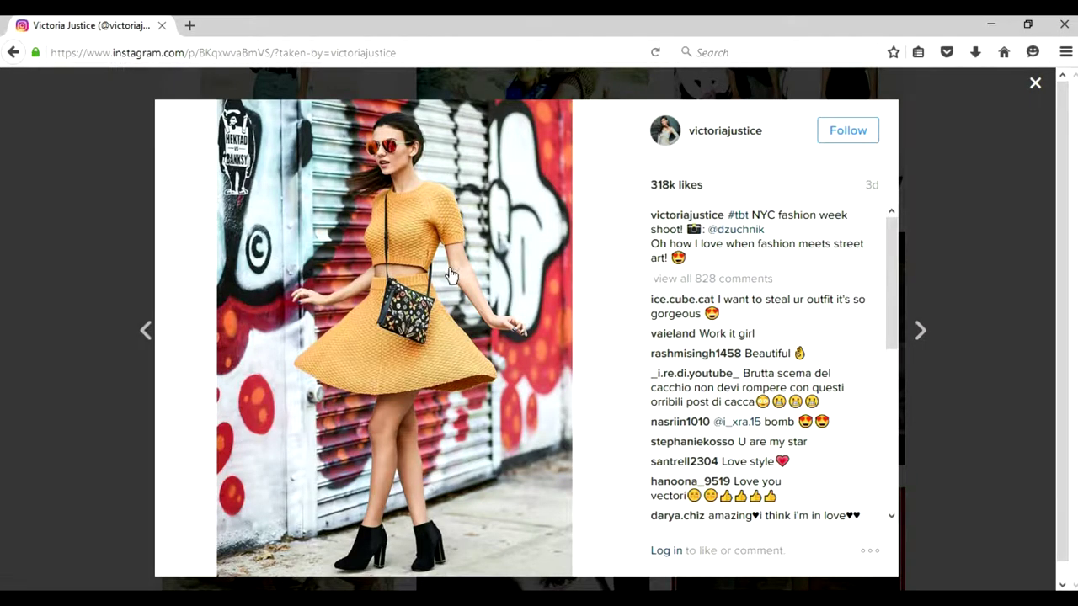
right_click(449, 270)
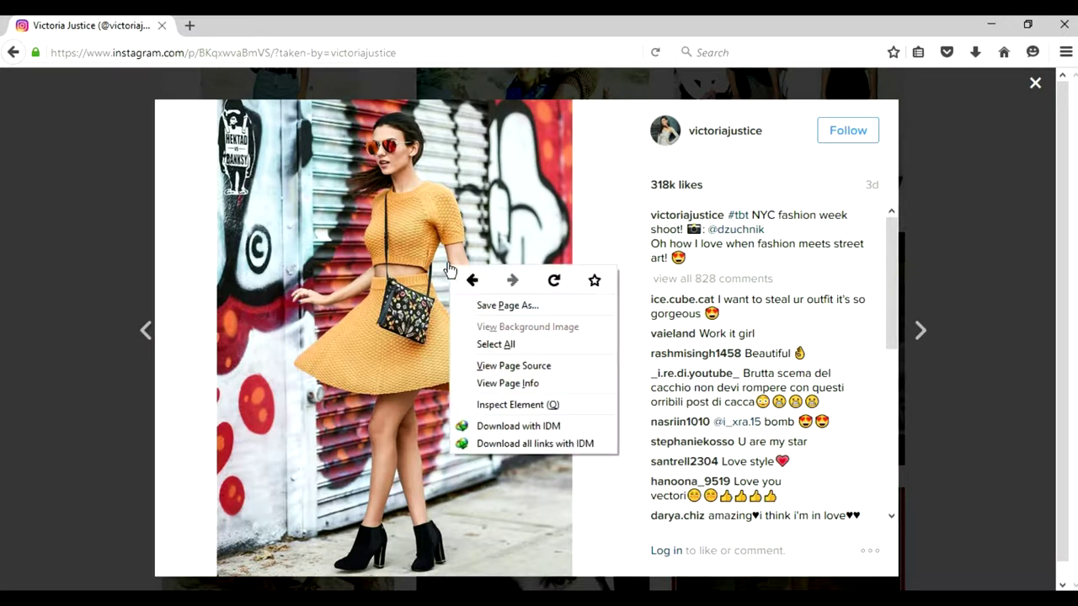
left_click(537, 405)
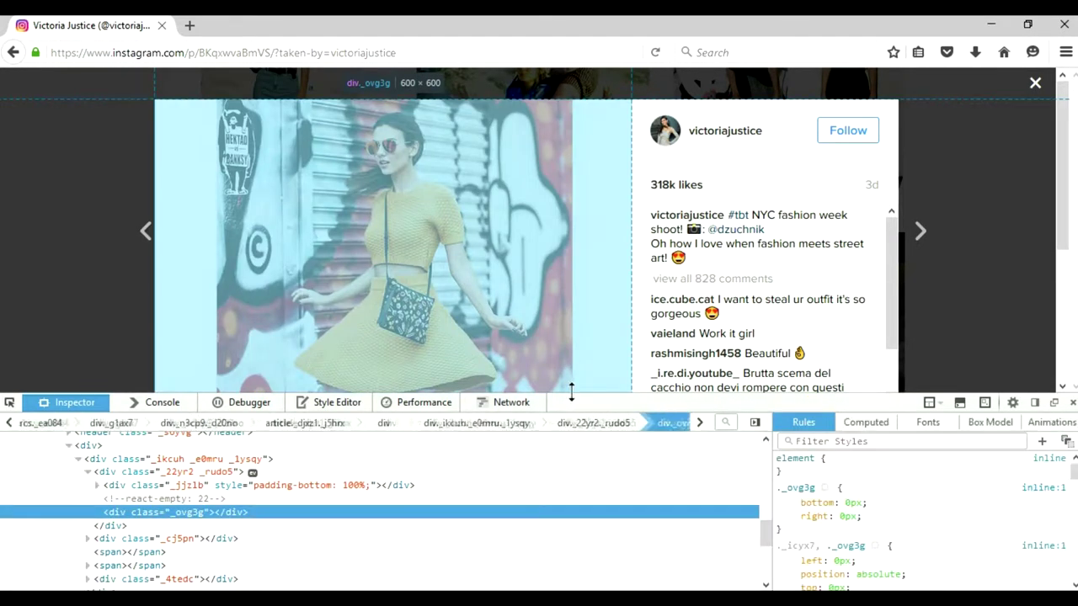
- Enlarge the developer tools pane and switch to the Network panel
left_click_drag(569, 393, 601, 253)
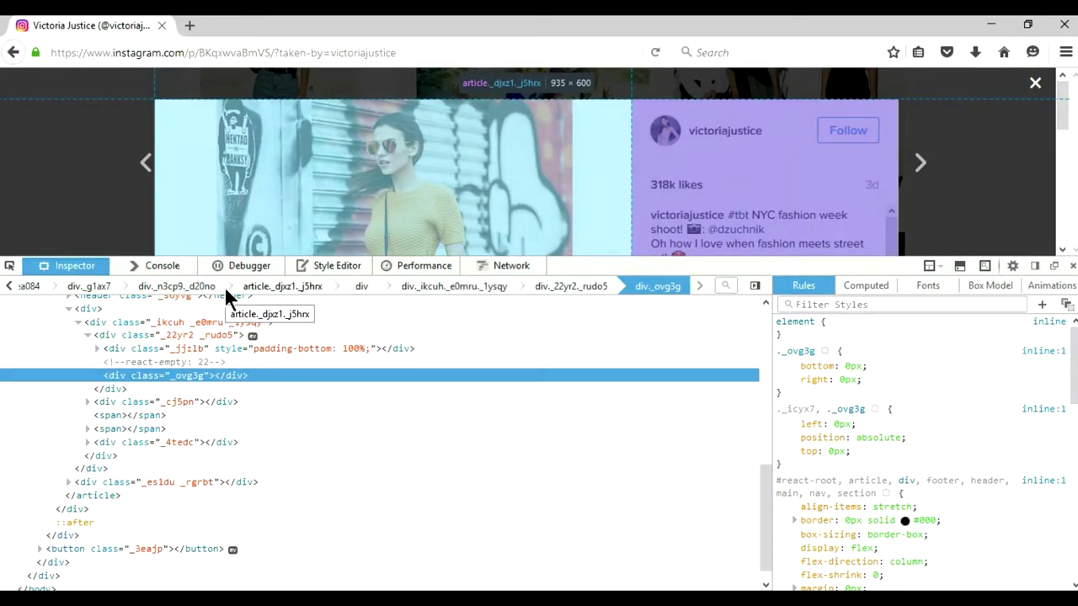
scroll(211, 418, "up", 10)
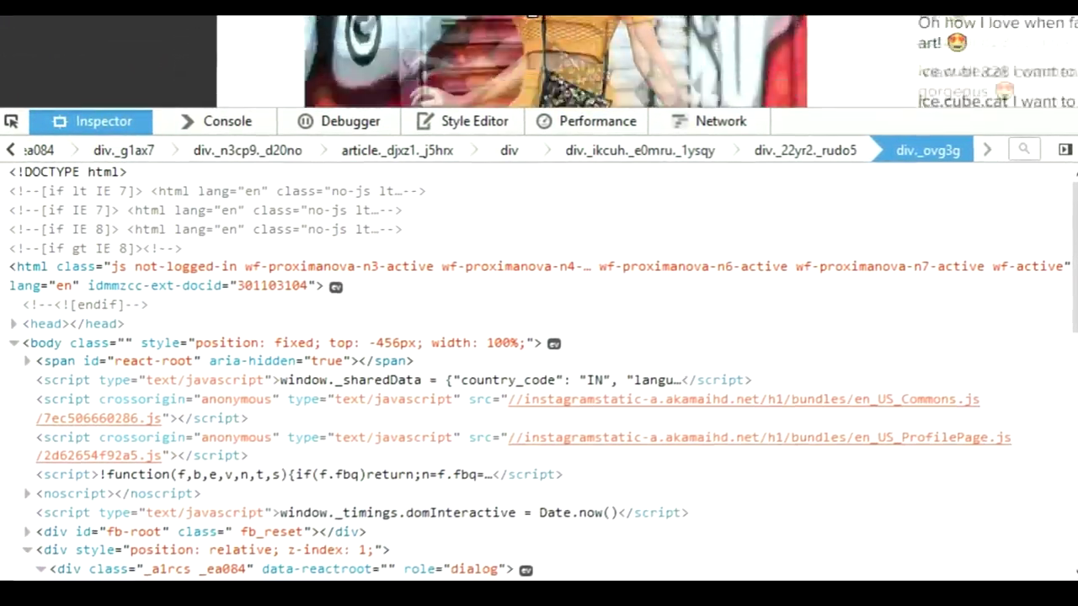
left_click(729, 122)
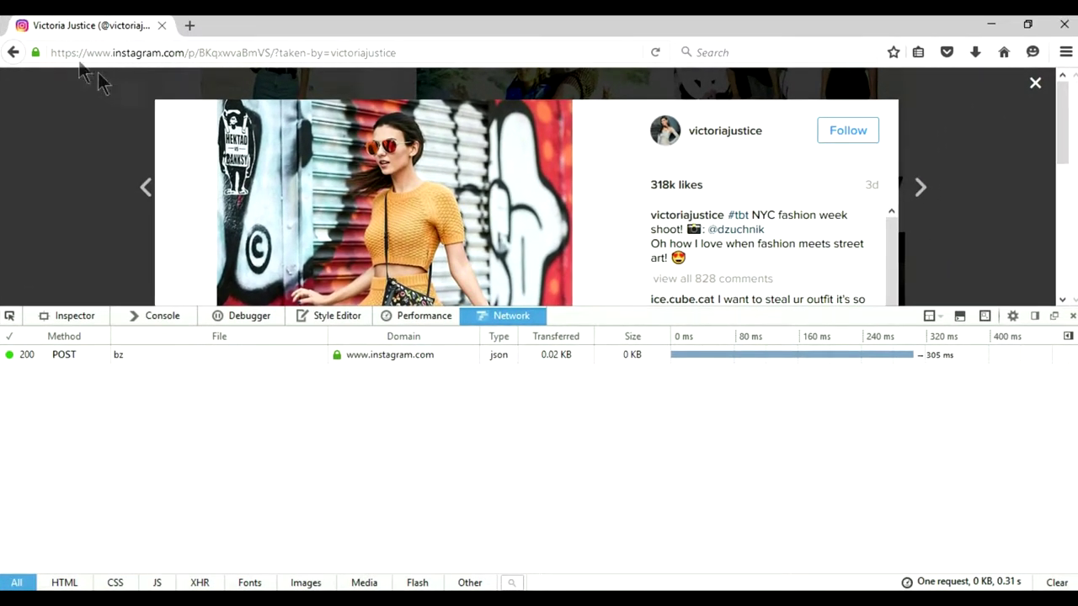
- Reload the post and scroll through its 17 logged network requests
left_click(657, 54)
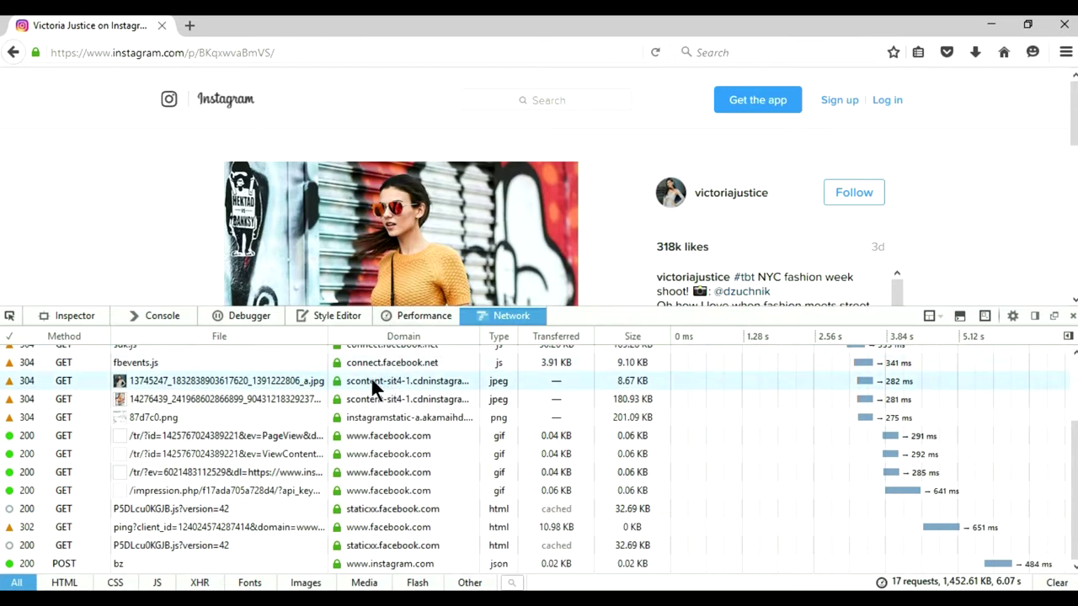
scroll(564, 244, "up", 3)
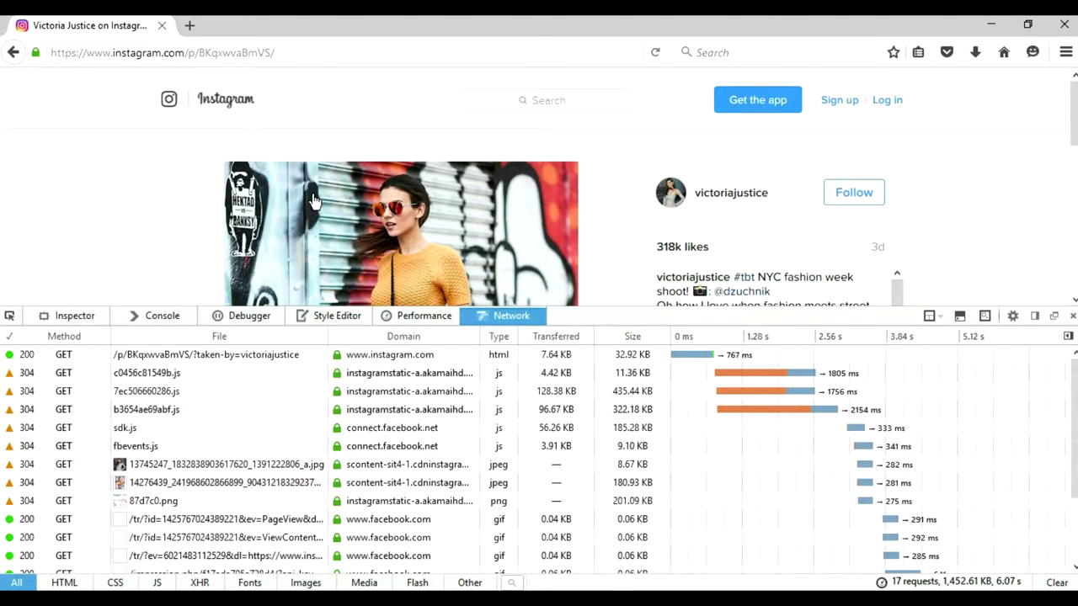
scroll(188, 401, "down", 3)
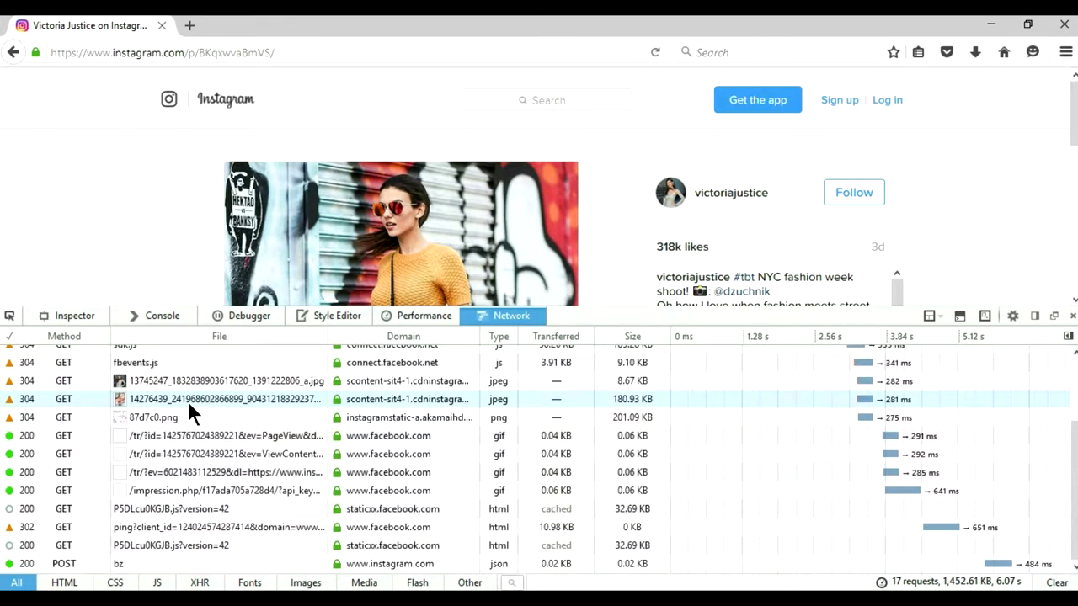
scroll(188, 401, "up", 3)
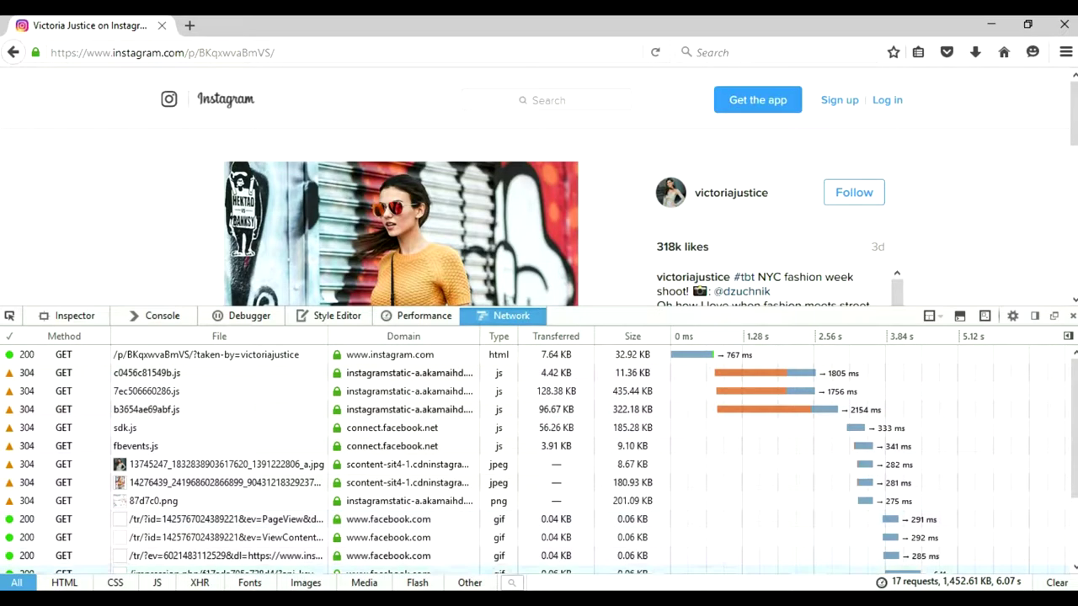
- Filter the Network list to images, reload, and select the 180.93 KB jpeg request
left_click(307, 583)
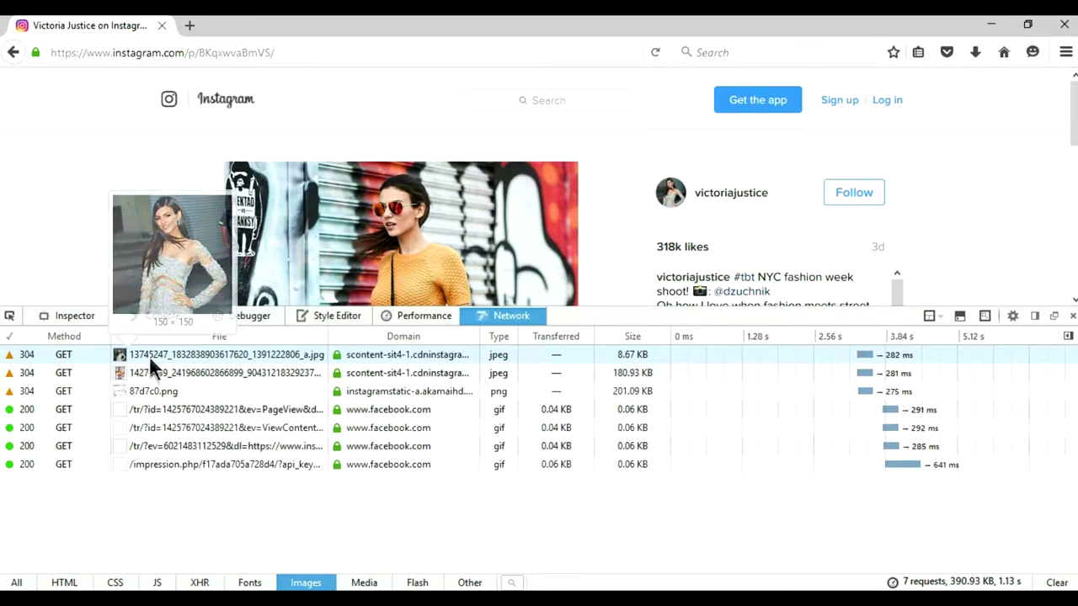
mouse_move(148, 390)
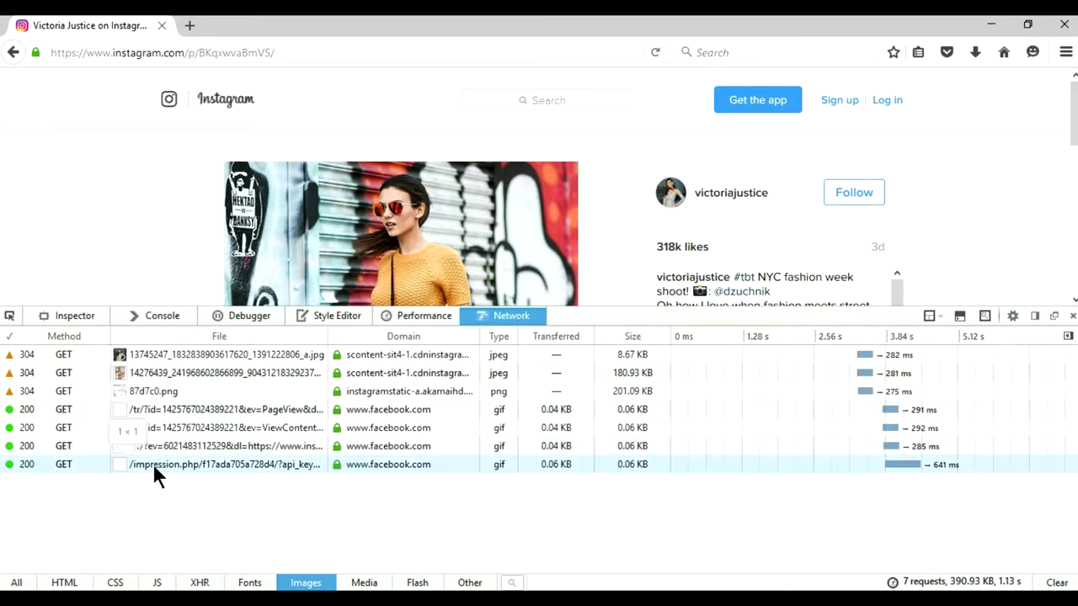
scroll(389, 258, "down", 5)
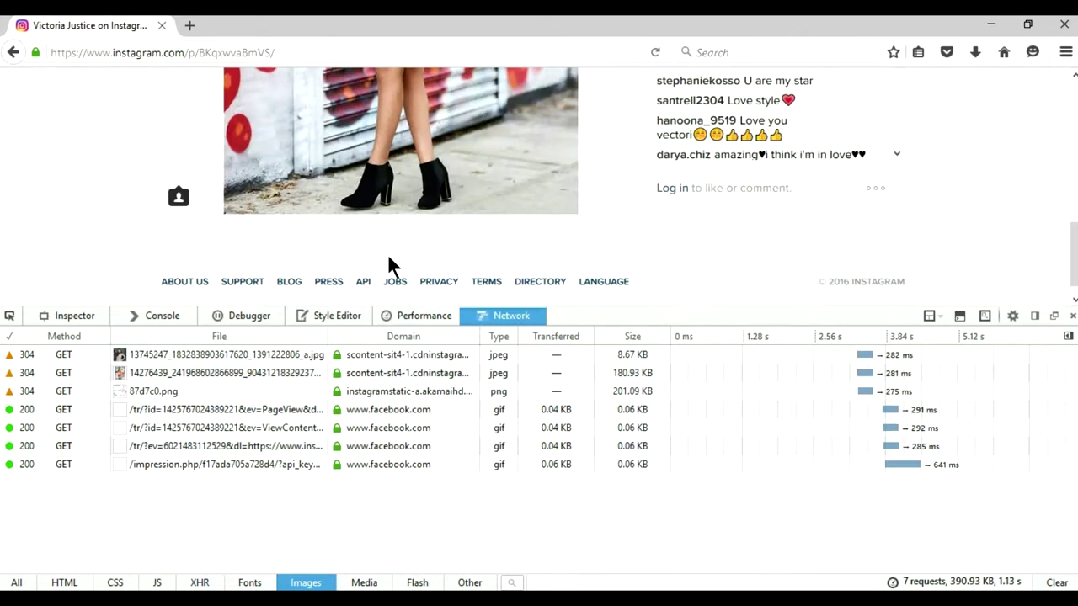
scroll(387, 254, "up", 8)
scroll(389, 263, "down", 4)
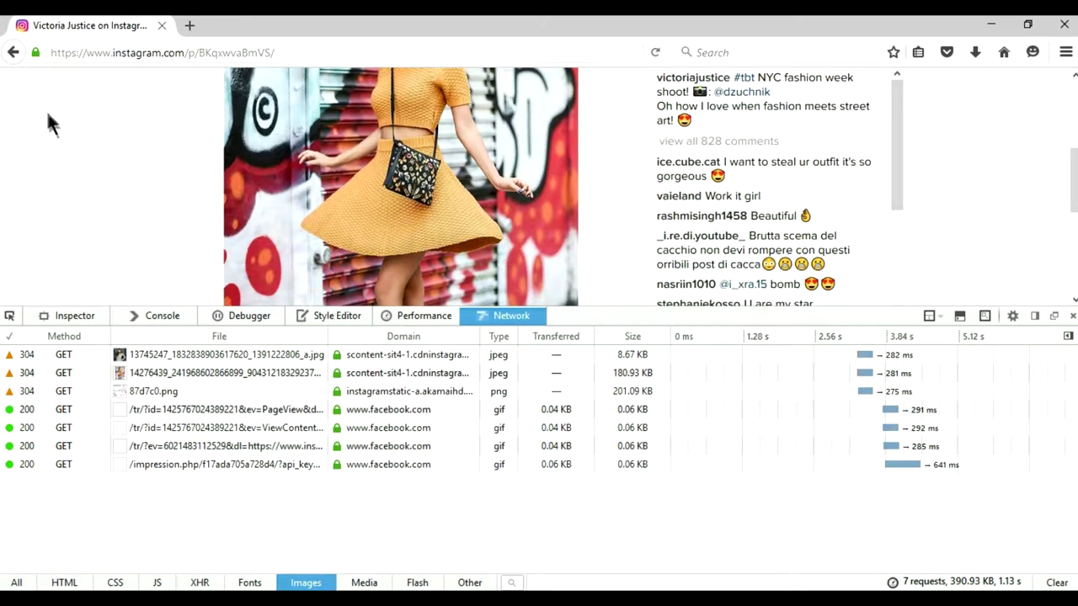
left_click(655, 52)
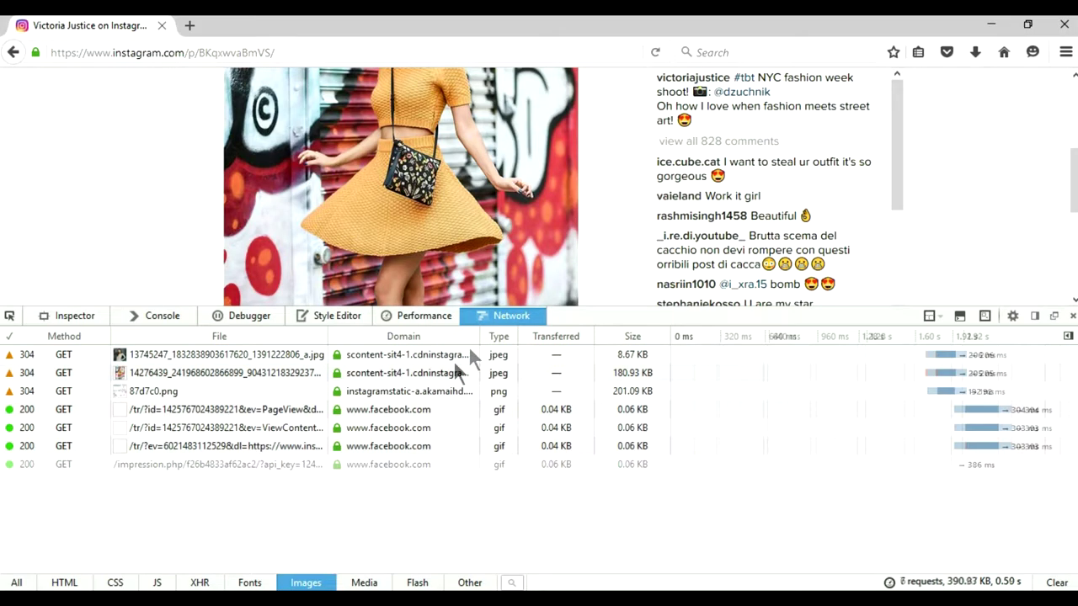
left_click(222, 353)
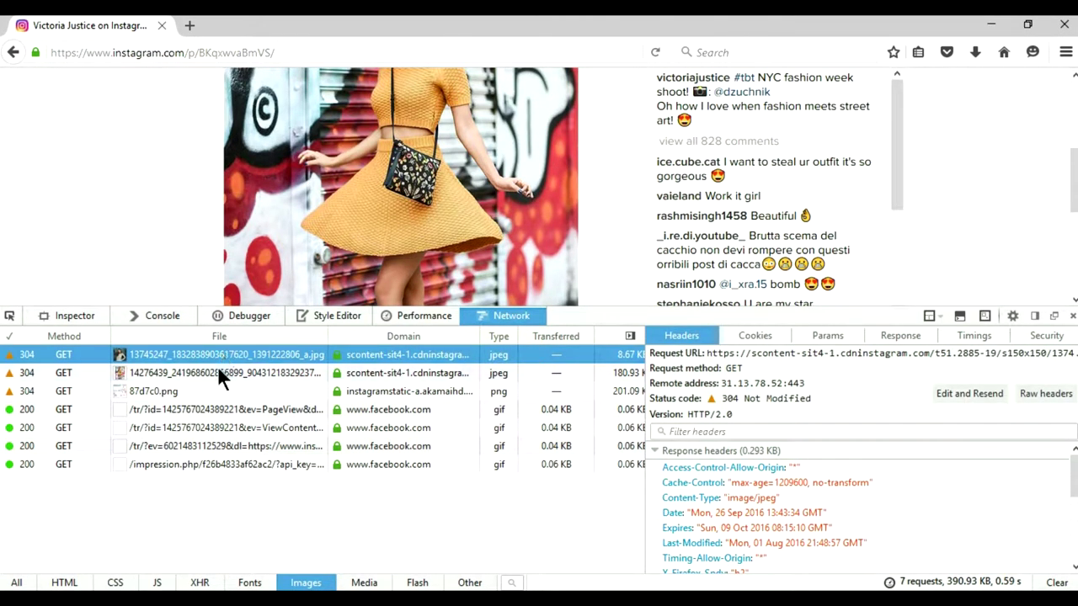
left_click(218, 372)
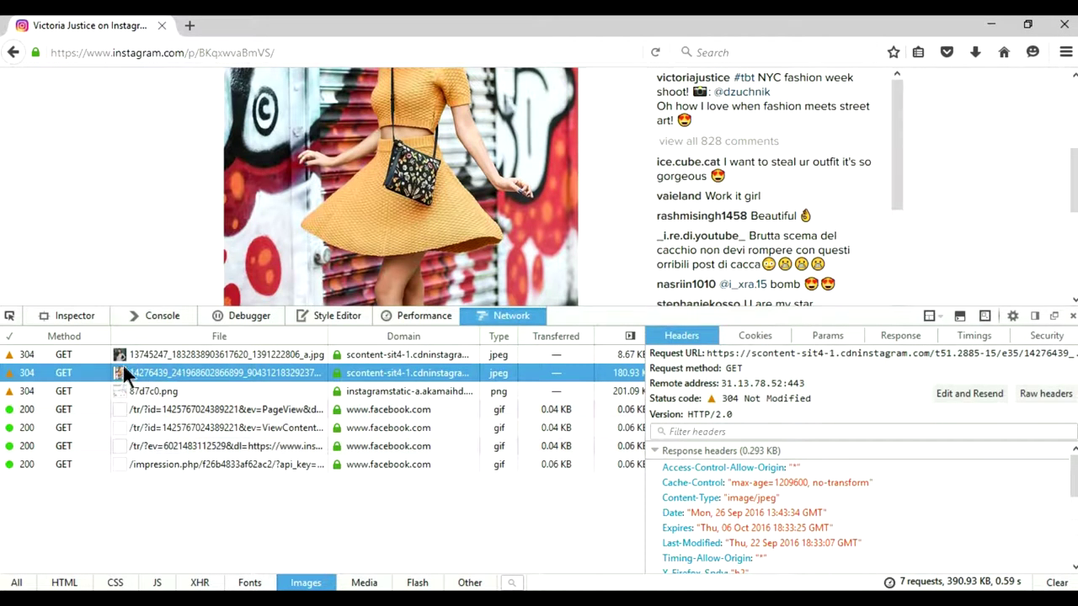
mouse_move(124, 372)
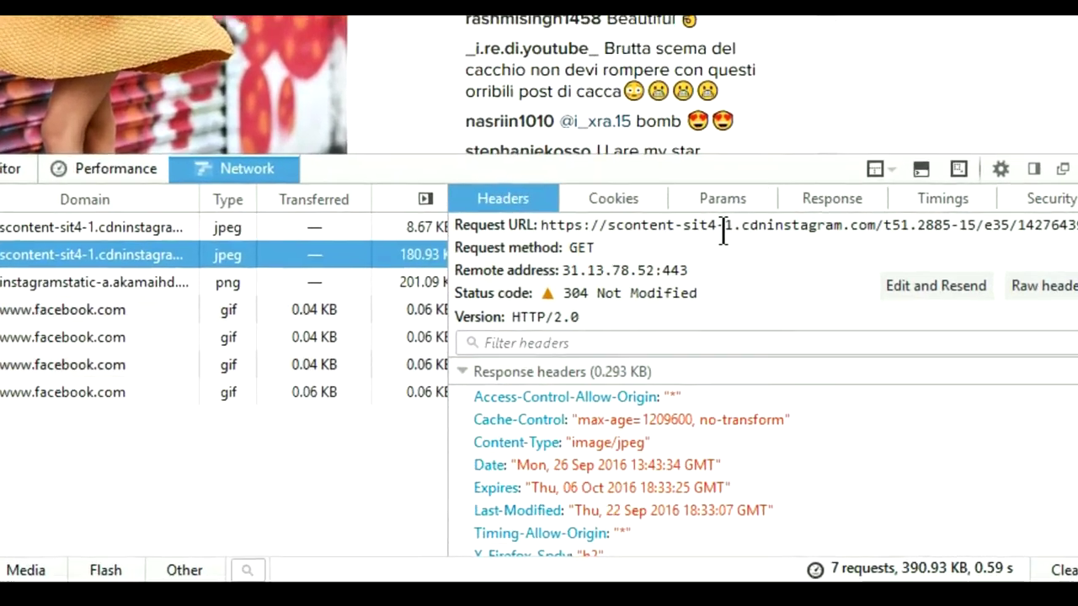
- Copy the jpeg's full Request URL and load it in a new tab
triple_click(829, 358)
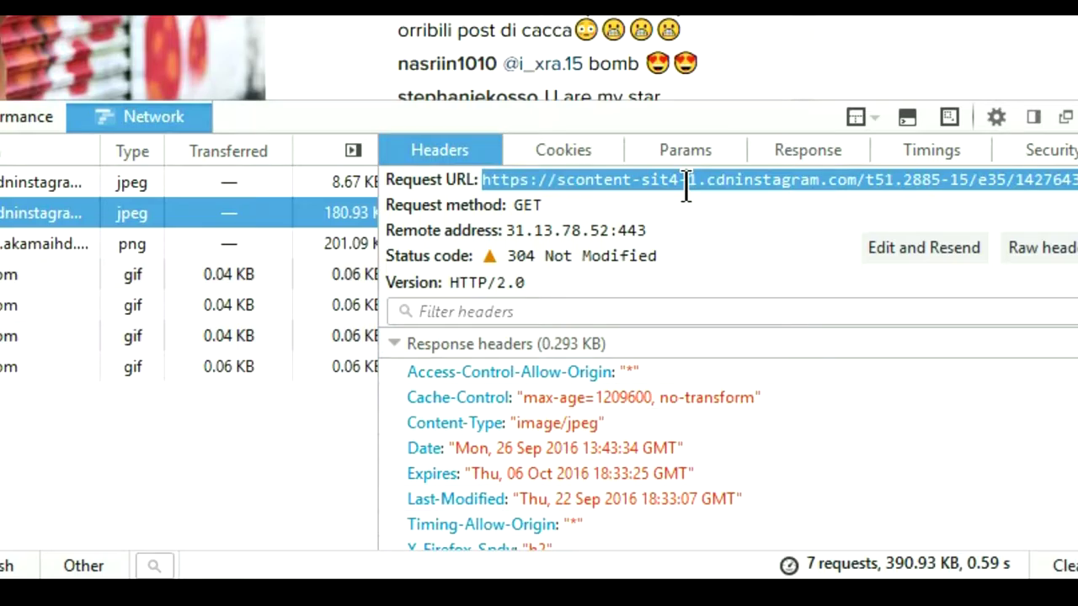
right_click(687, 187)
left_click(753, 273)
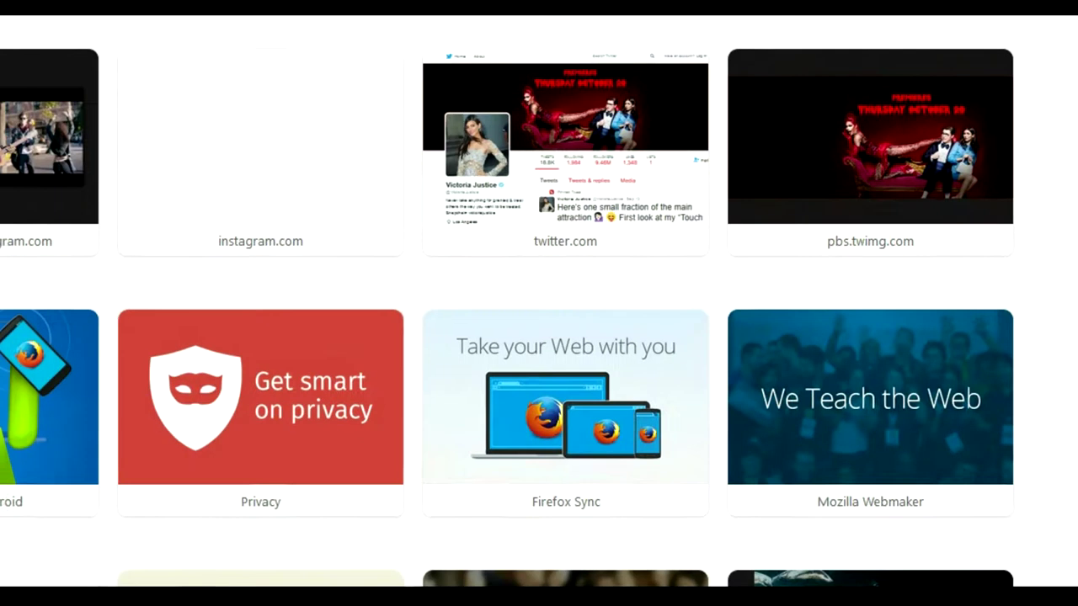
right_click(153, 15)
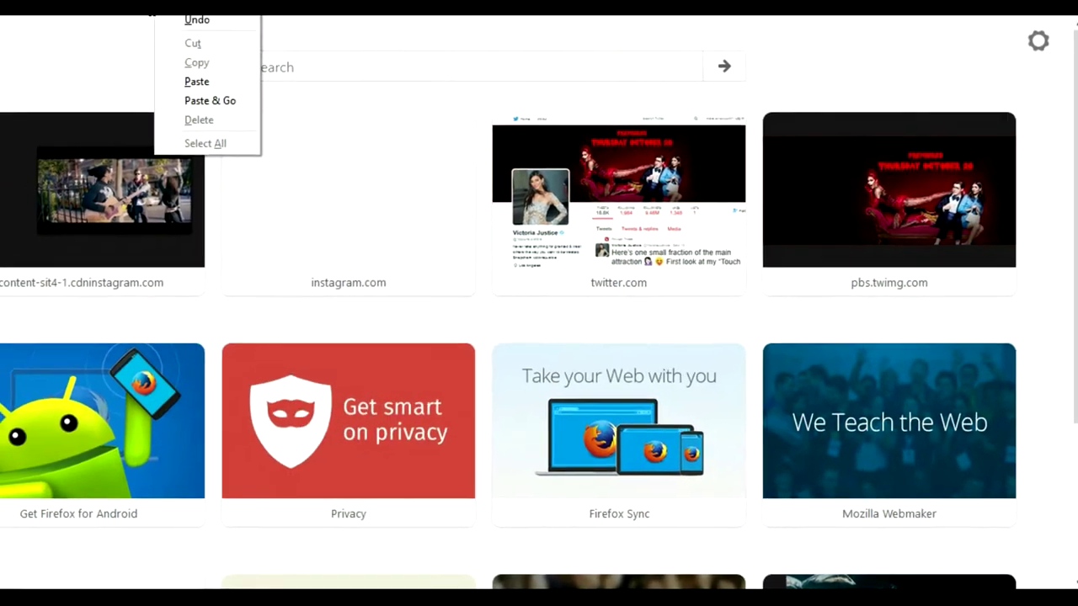
left_click(188, 81)
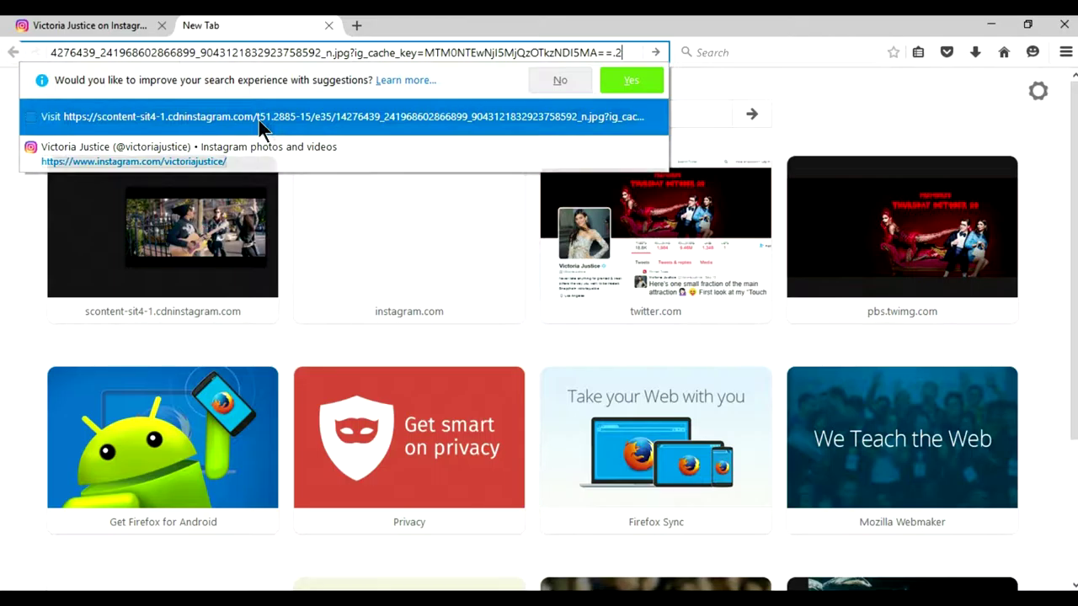
left_click(656, 52)
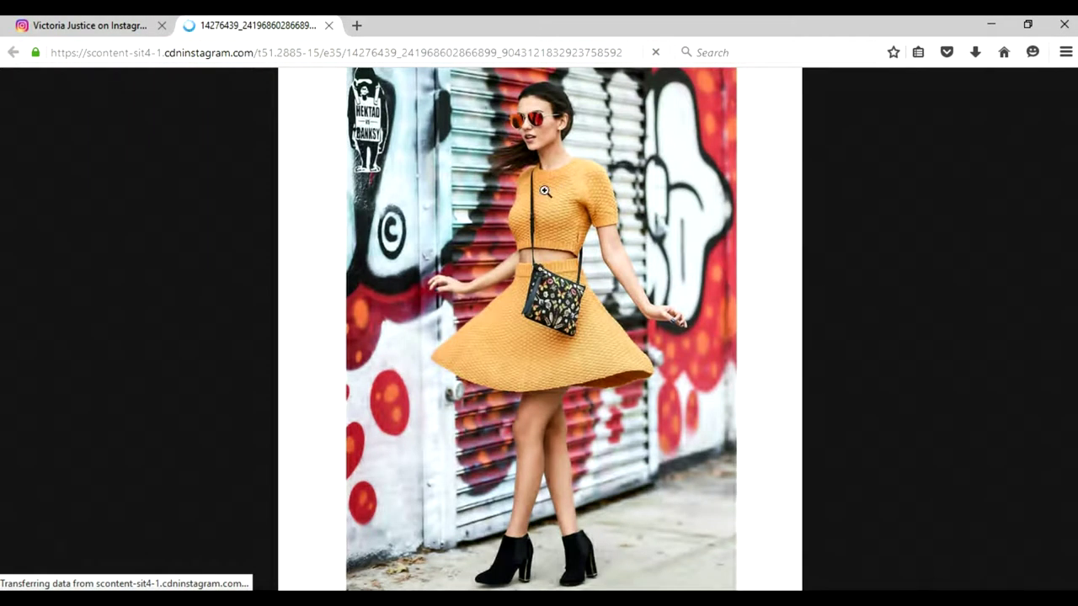
- Save the full-size photo into Downloads with Save Image As
right_click(517, 171)
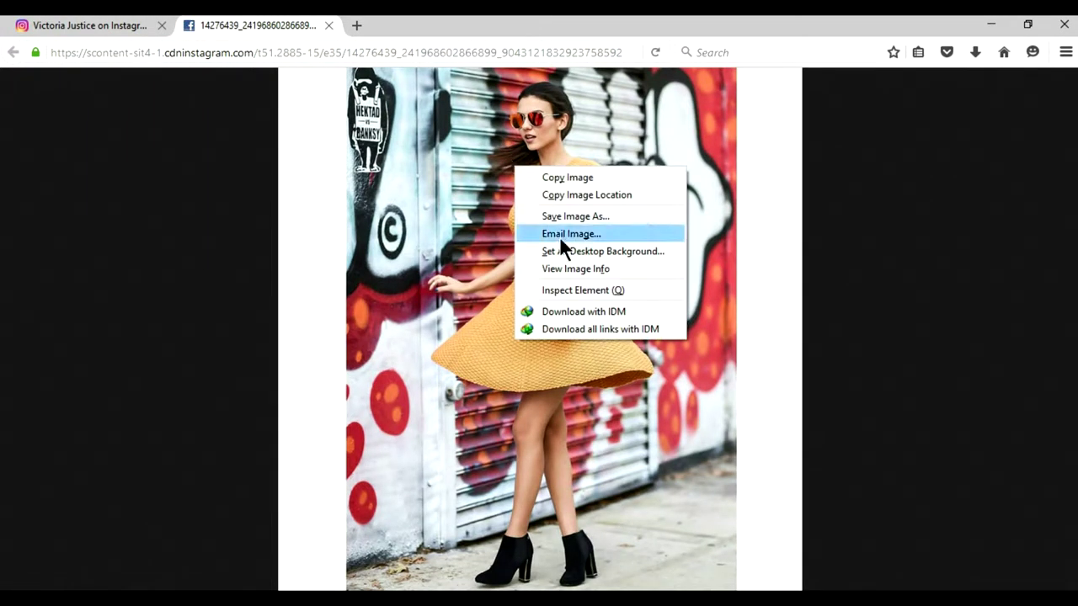
left_click(572, 217)
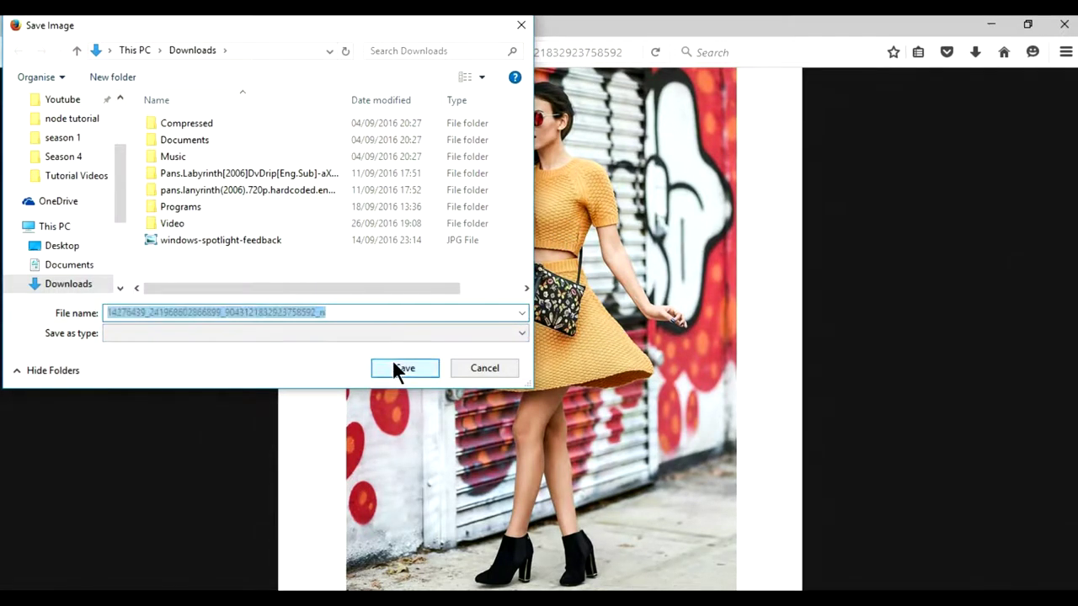
left_click(397, 368)
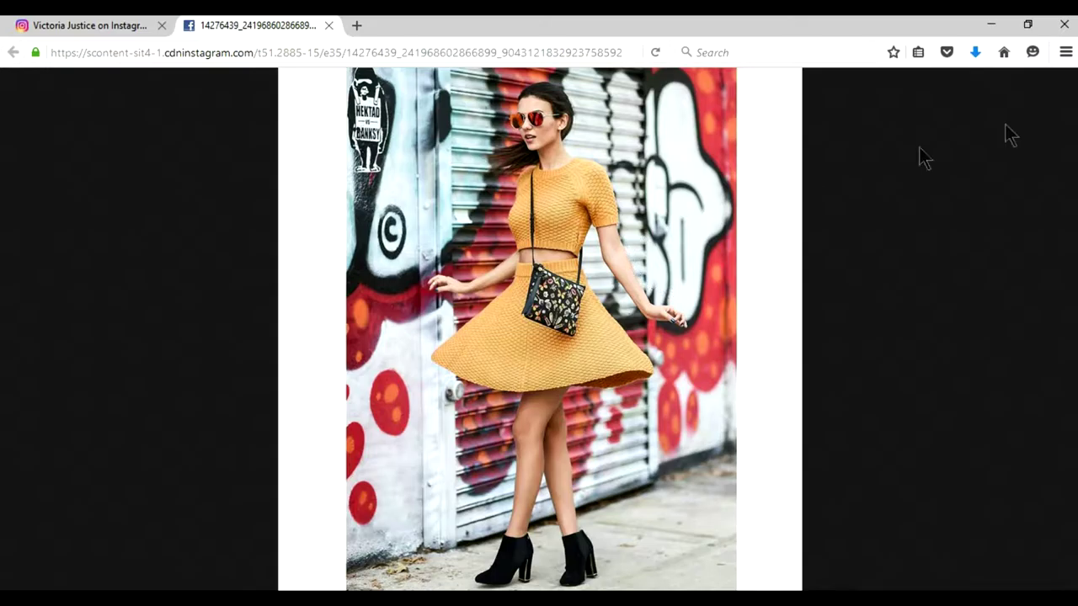
- Open the saved .jpg from the Downloads folder in the photo viewer
left_click(975, 52)
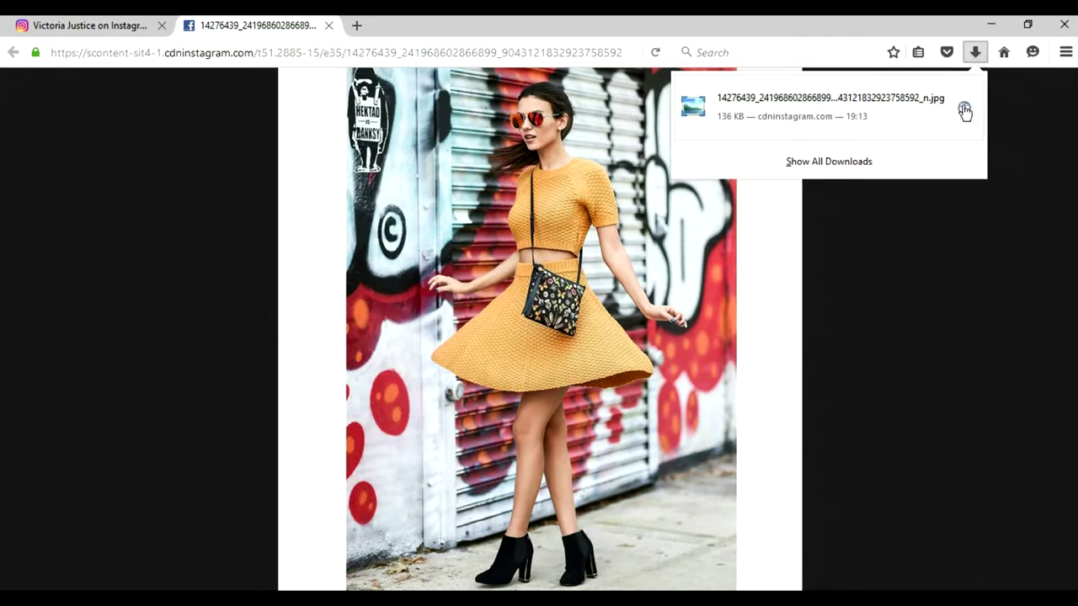
left_click(965, 111)
double_click(328, 301)
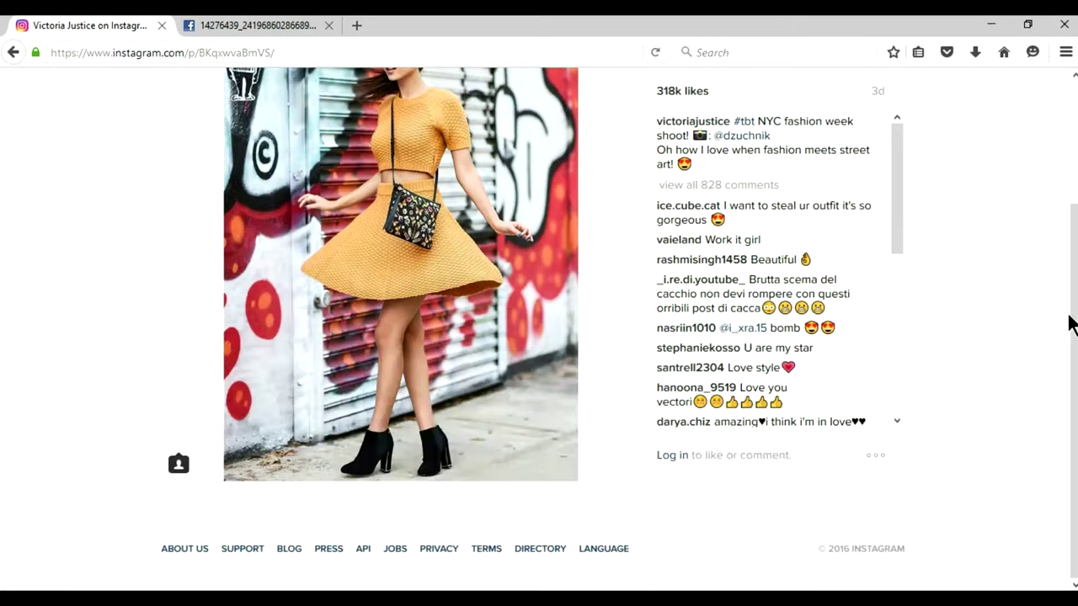
- Scroll the profile grid to bring the video post into view and open the Network monitor
scroll(742, 245, "up", 3)
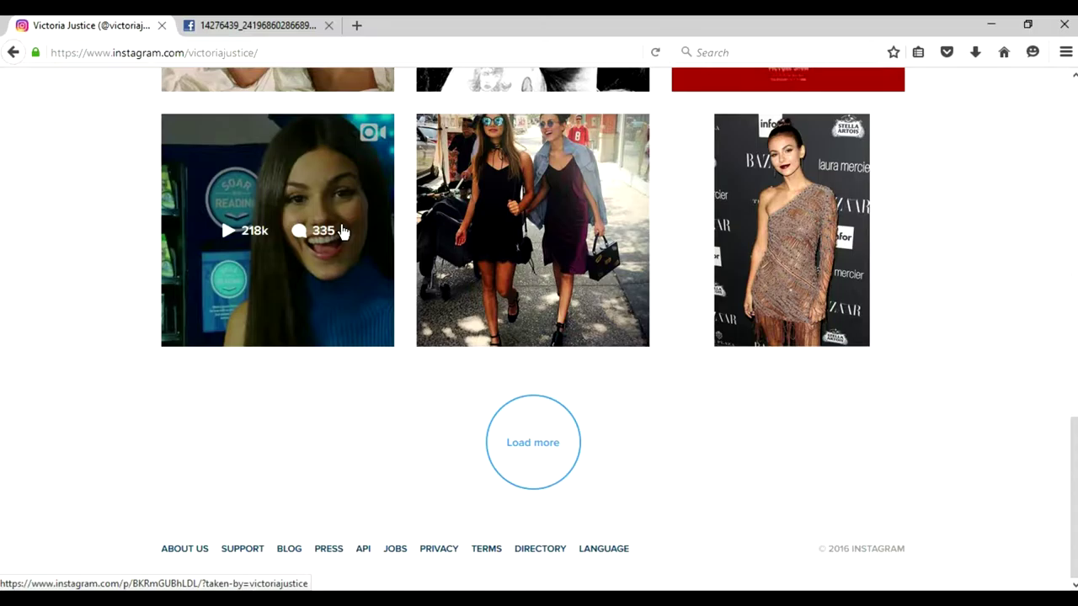
scroll(253, 278, "up", 2)
scroll(260, 272, "down", 2)
key("ctrl+shift+e")
- Filter the Network list to Media only, then open and play the Soar With Reading video post
right_click(126, 137)
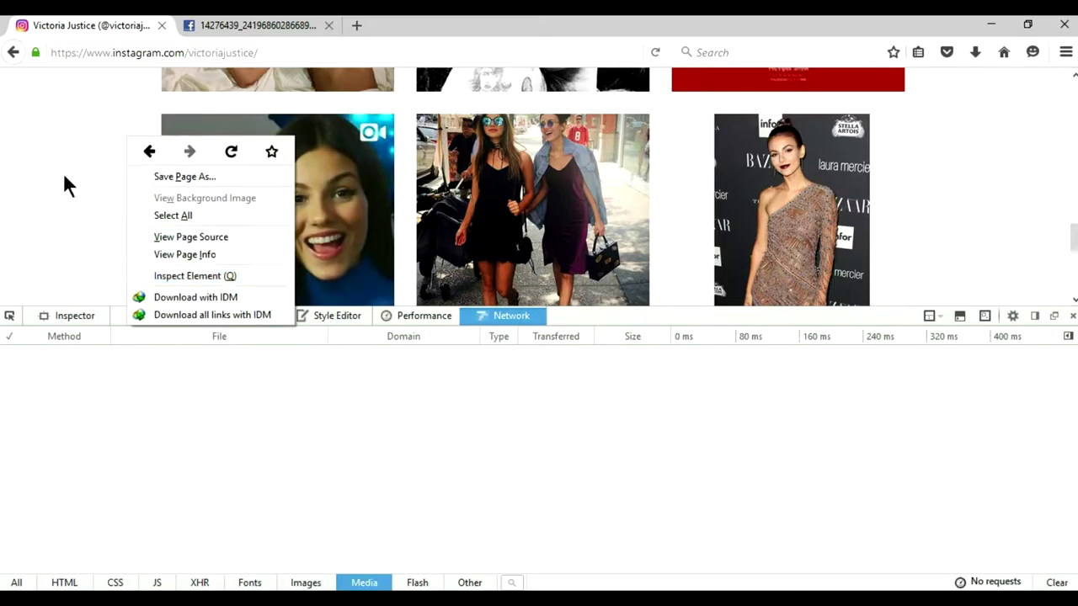
left_click(76, 202)
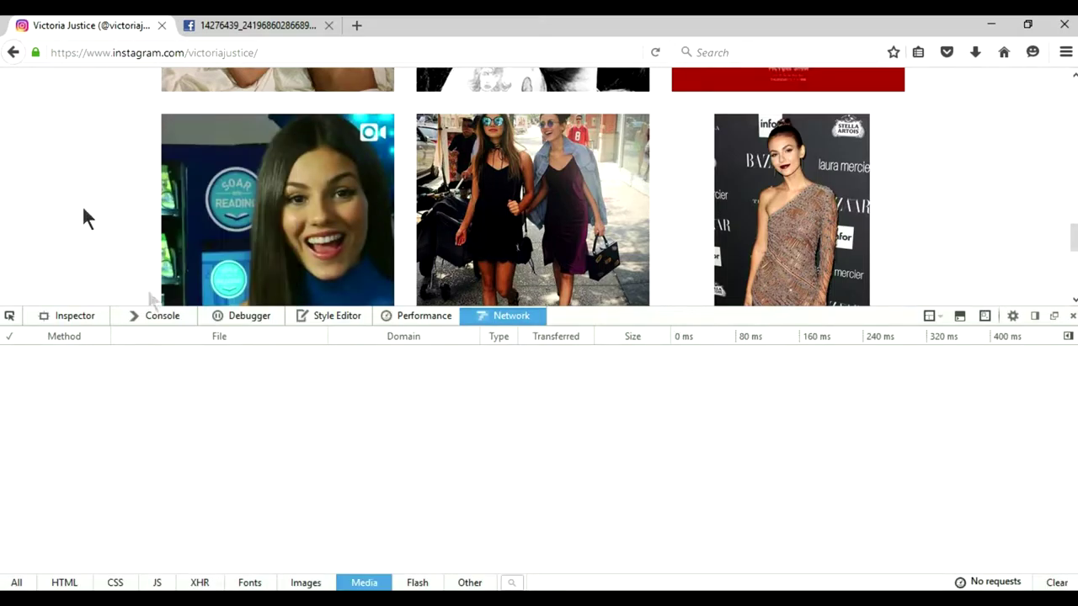
left_click(306, 584)
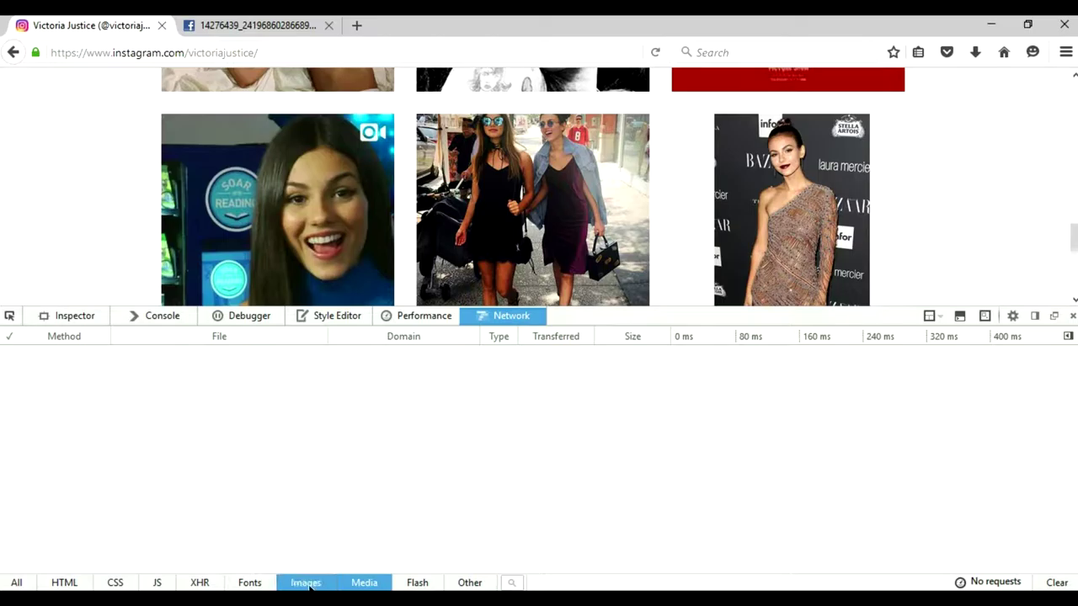
left_click(364, 583)
left_click(365, 583)
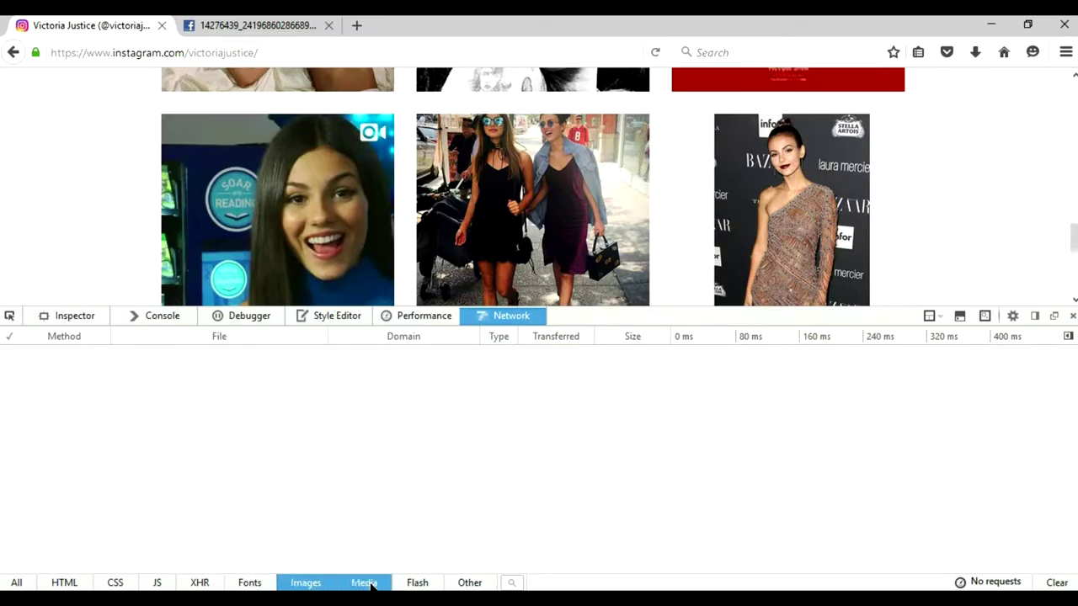
left_click(307, 583)
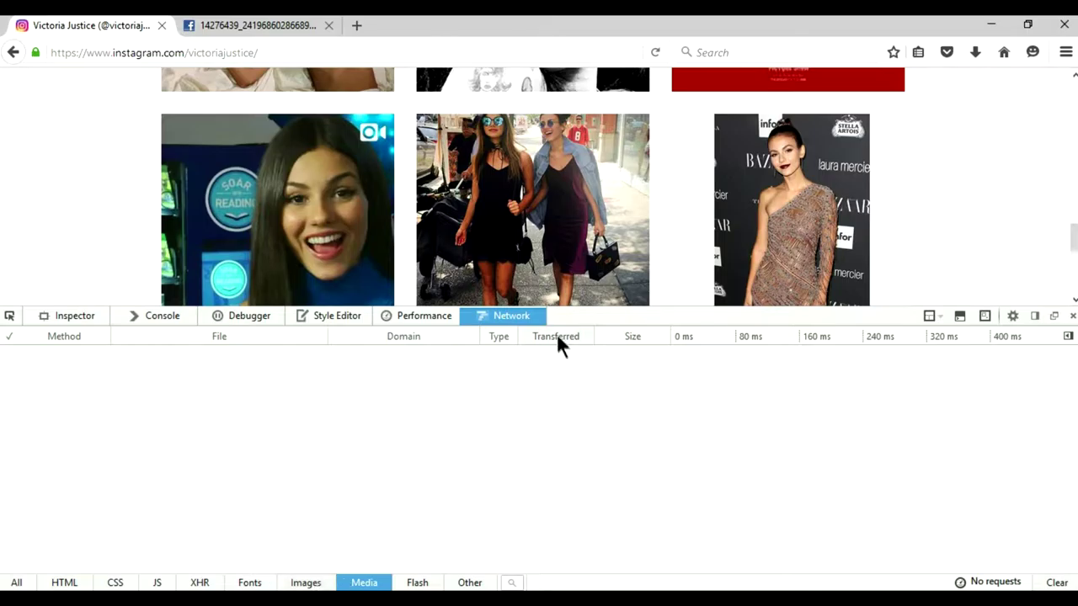
left_click(236, 234)
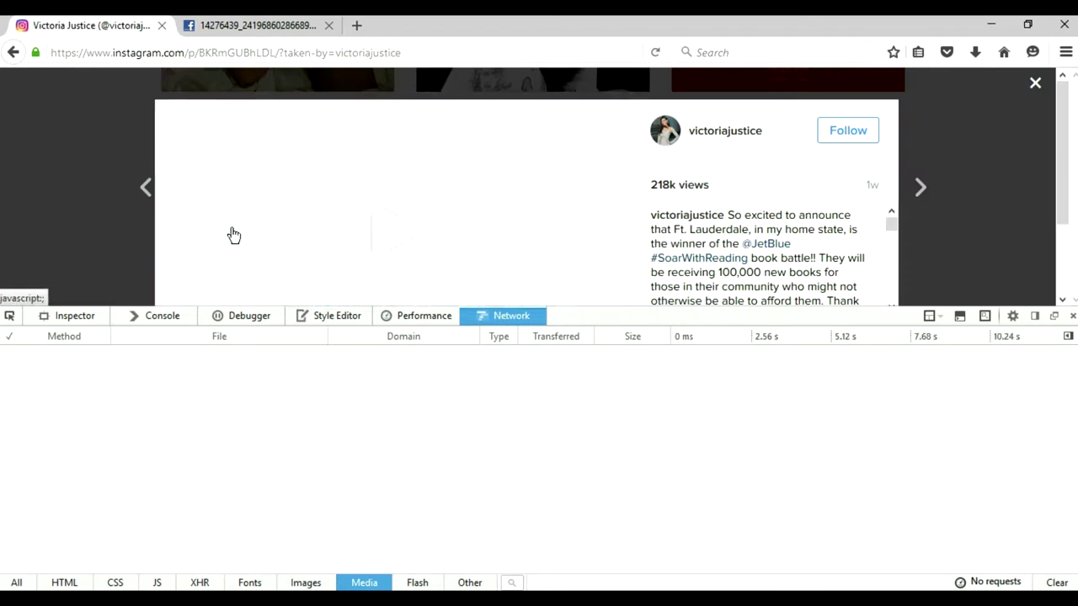
left_click(371, 235)
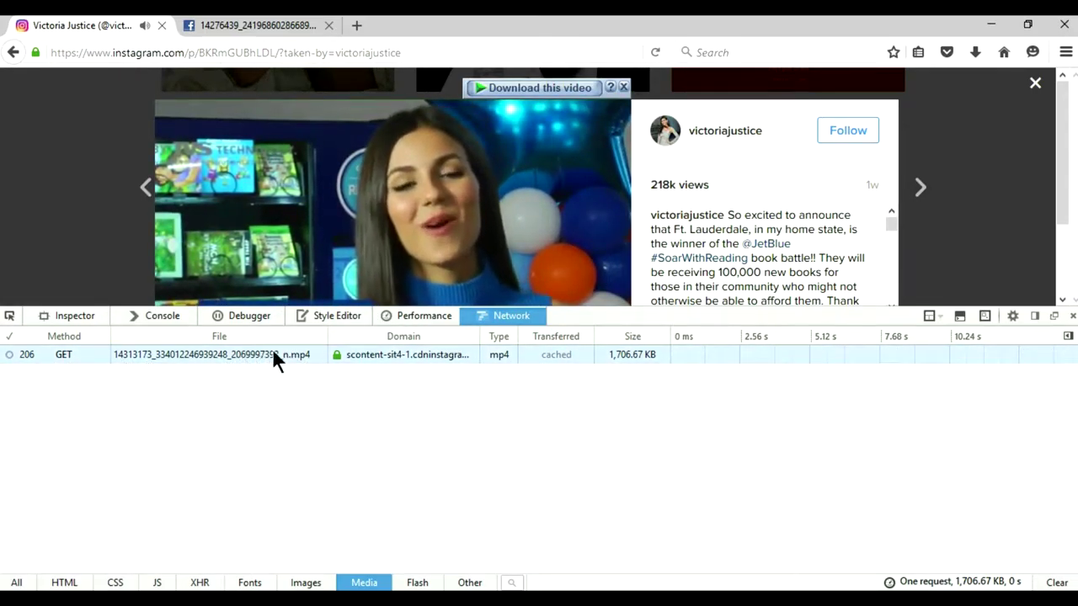
- Copy the .mp4 request's full cdninstagram.com Request URL from its headers and open a new tab
left_click(250, 355)
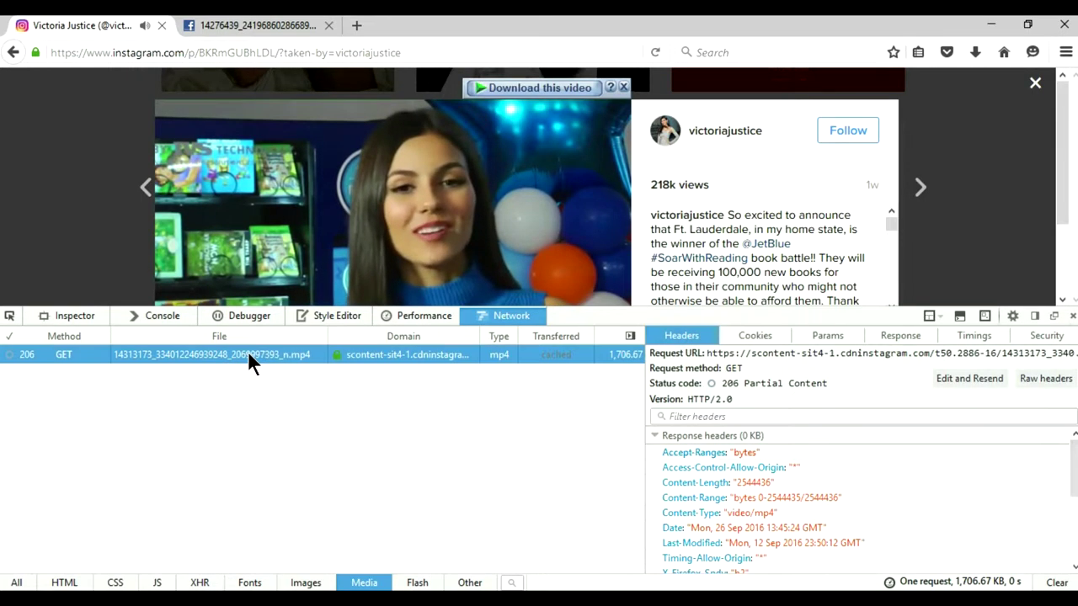
triple_click(822, 354)
key("ctrl+c")
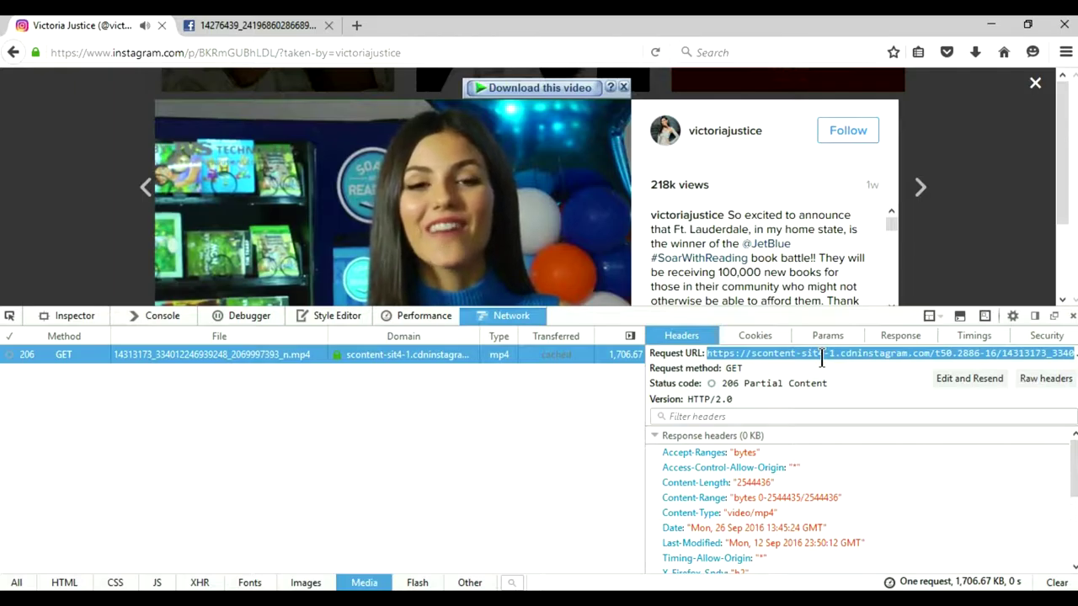
right_click(823, 359)
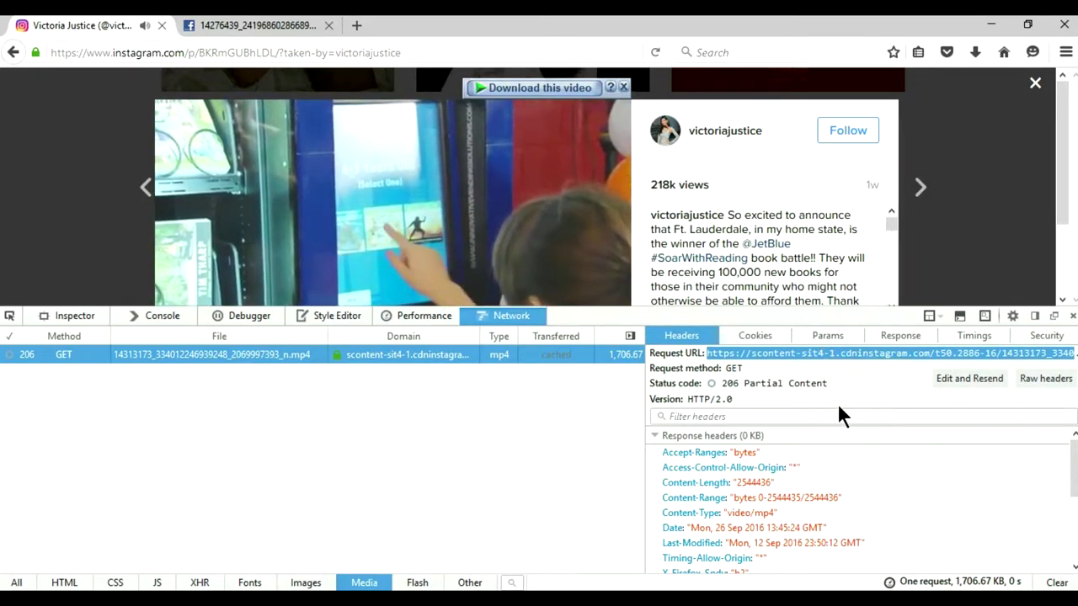
left_click(399, 174)
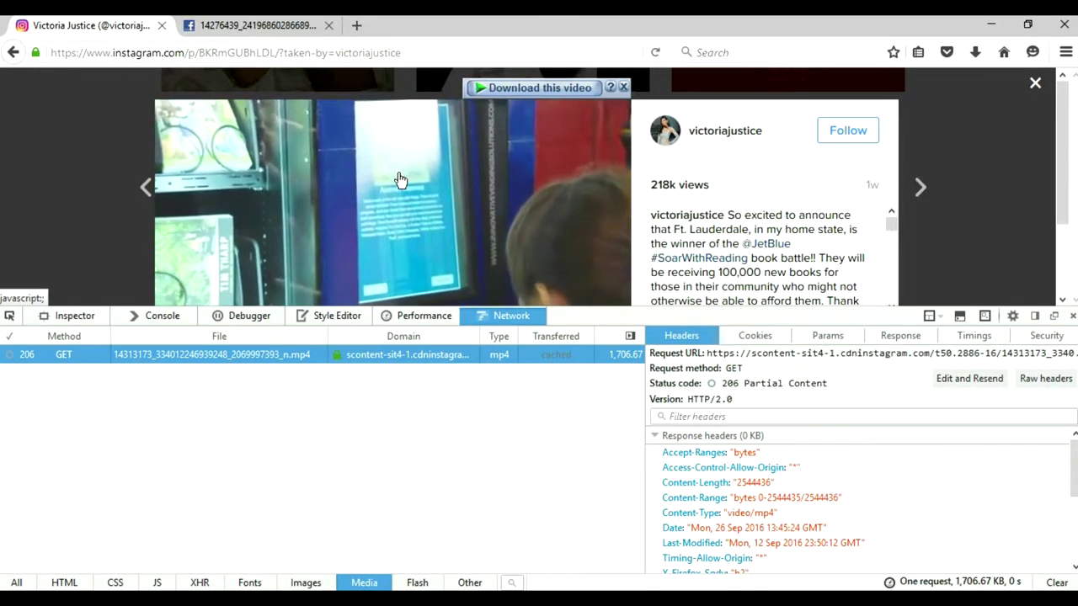
left_click(355, 26)
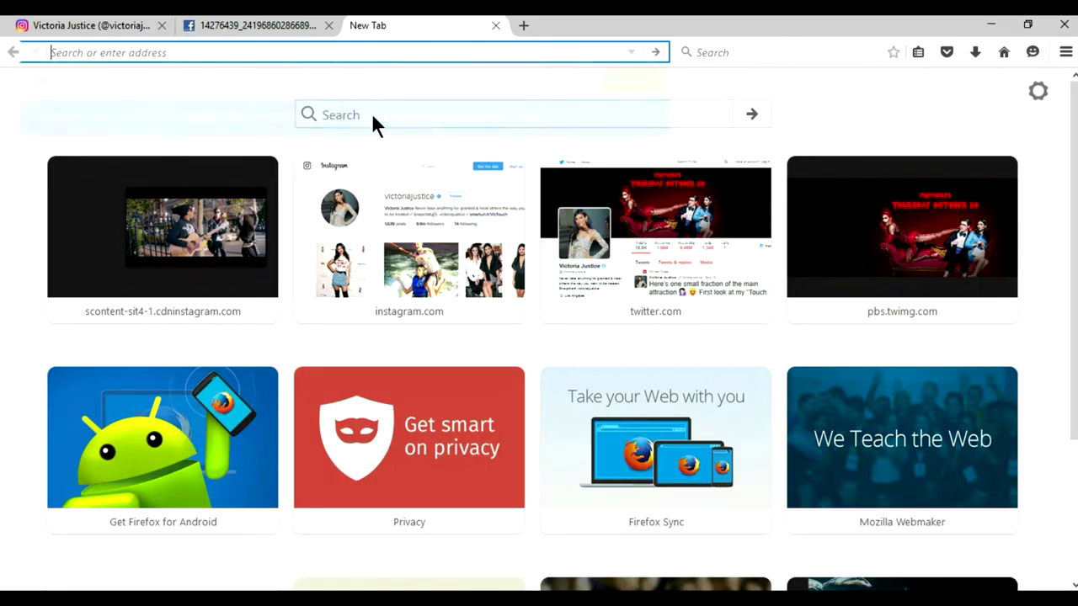
- Load the pasted .mp4 address and save the video into Downloads with Save Video As
key("ctrl+v")
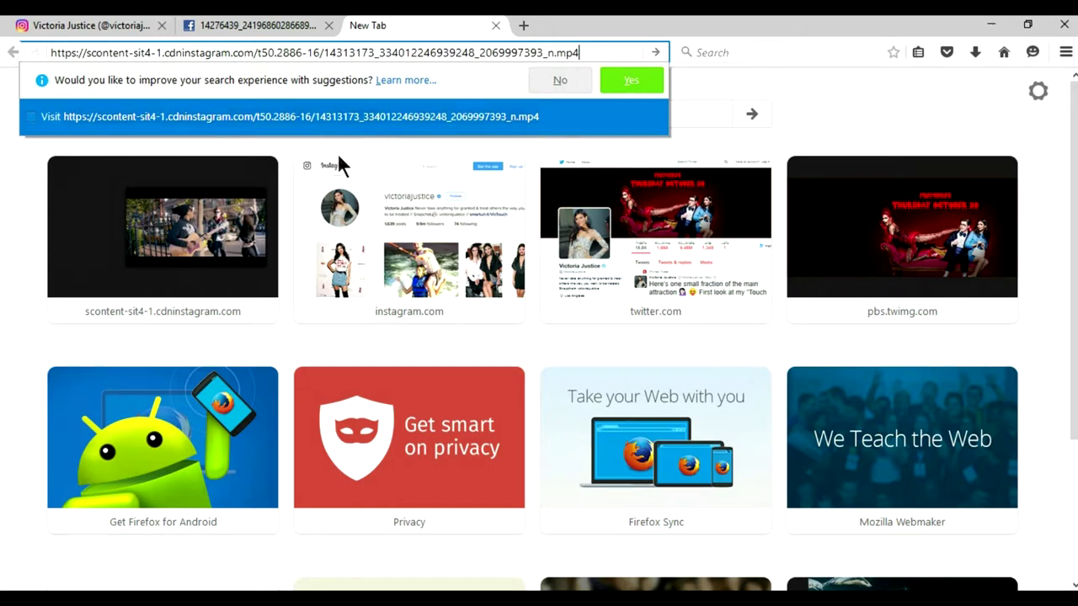
left_click(656, 52)
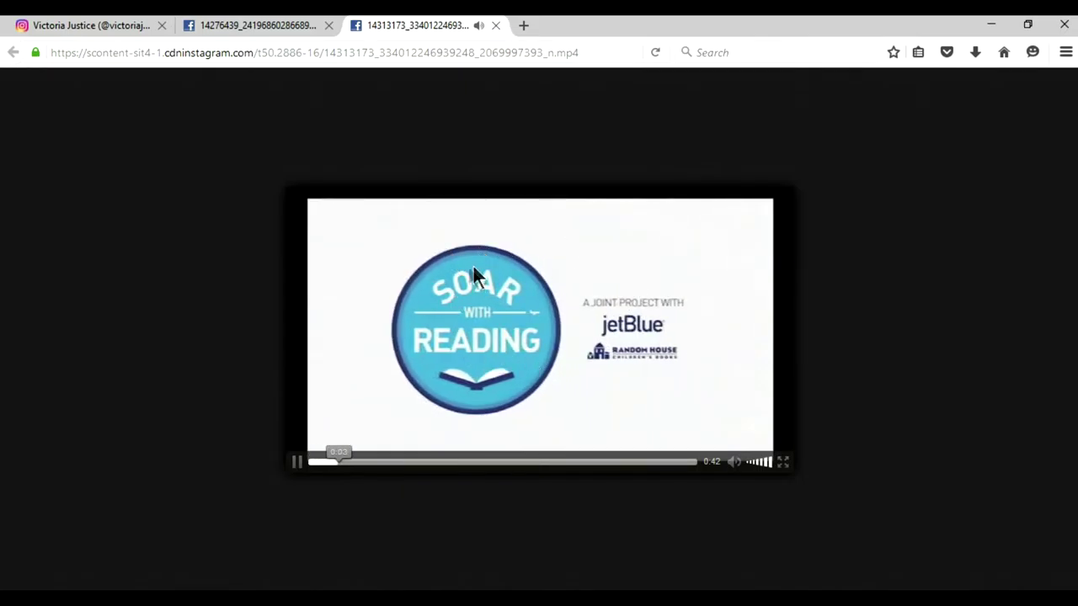
right_click(456, 287)
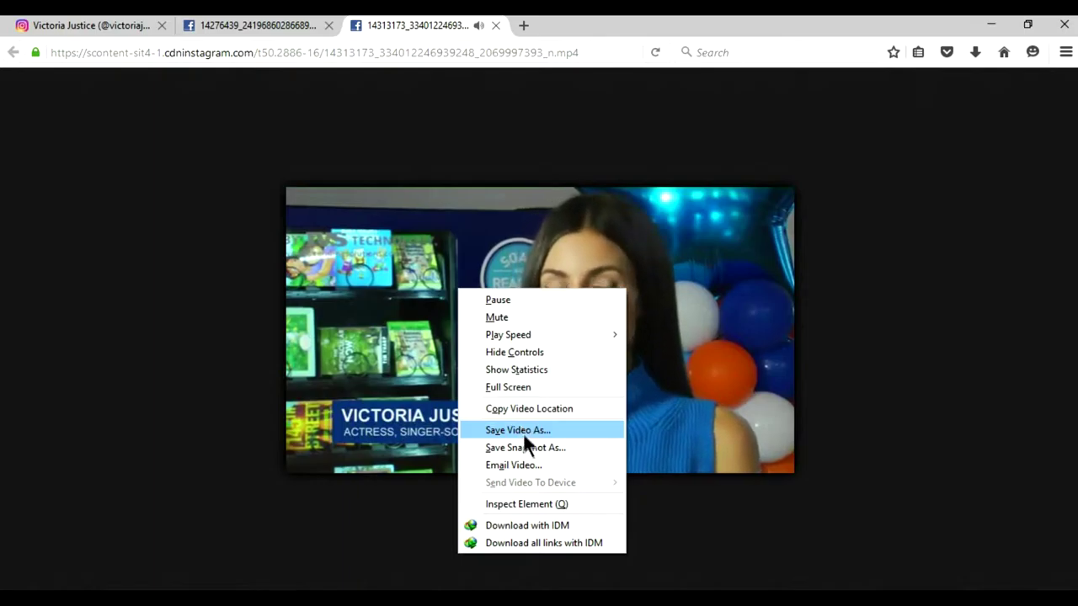
left_click(554, 432)
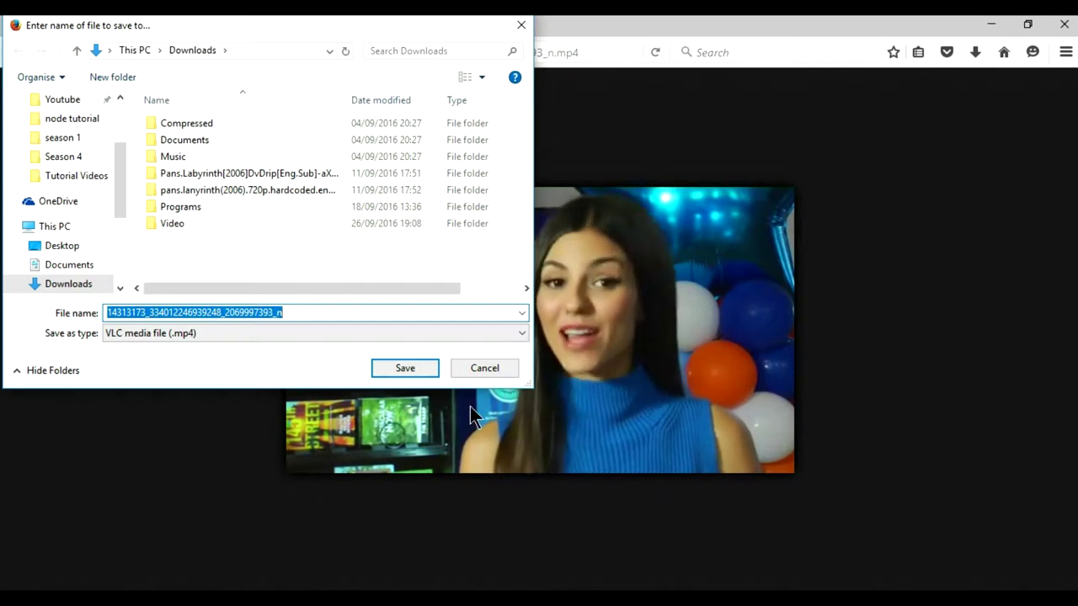
left_click(405, 368)
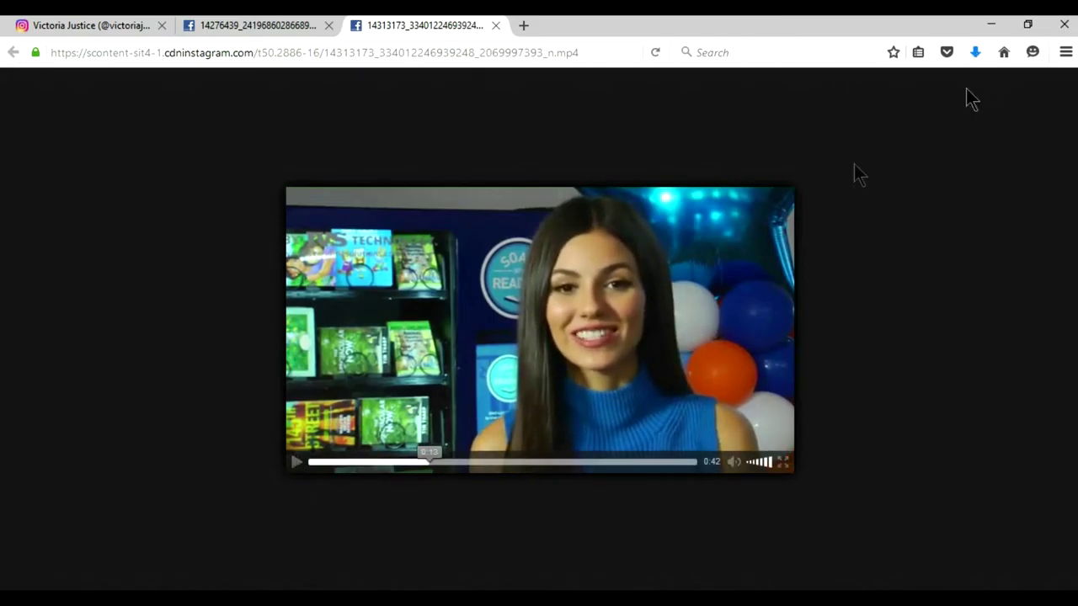
left_click(977, 56)
- Play the saved .mp4 from the Downloads folder in VLC, then minimize VLC and close Explorer
left_click(964, 110)
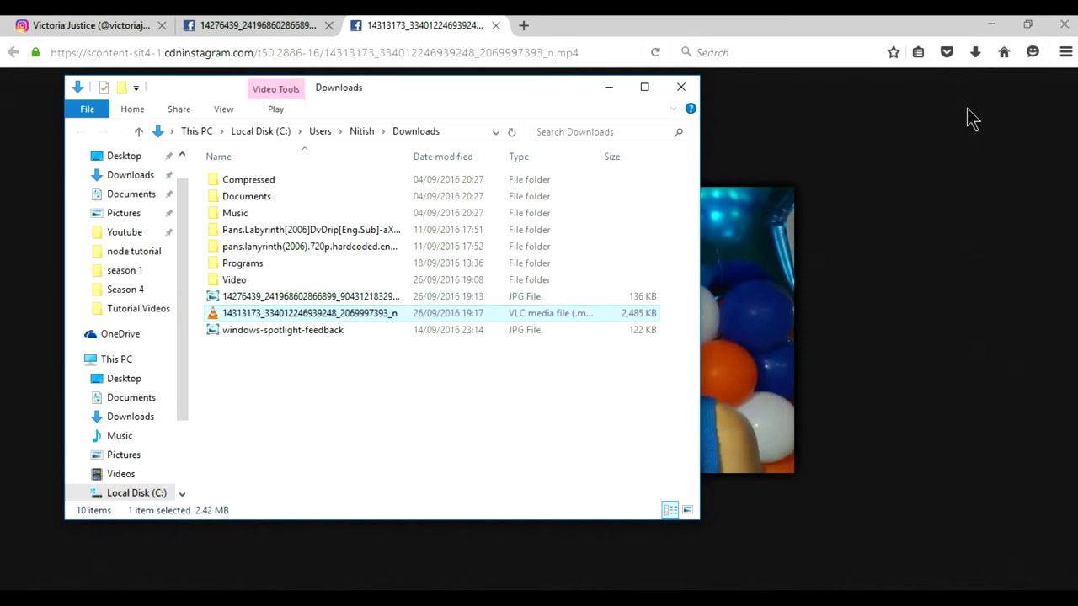
double_click(442, 315)
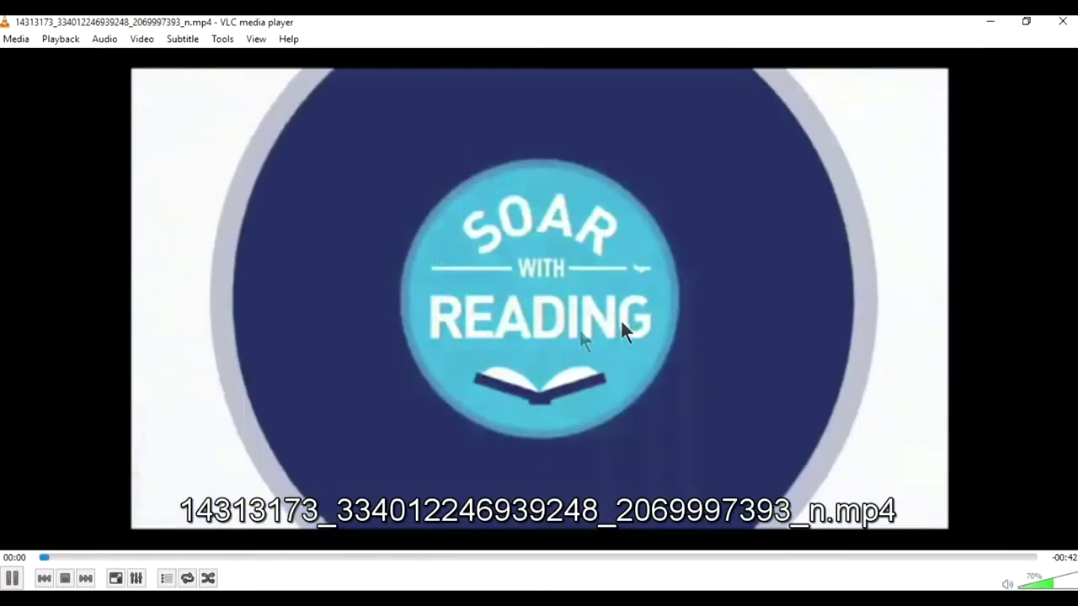
scroll(627, 317, "down", 1)
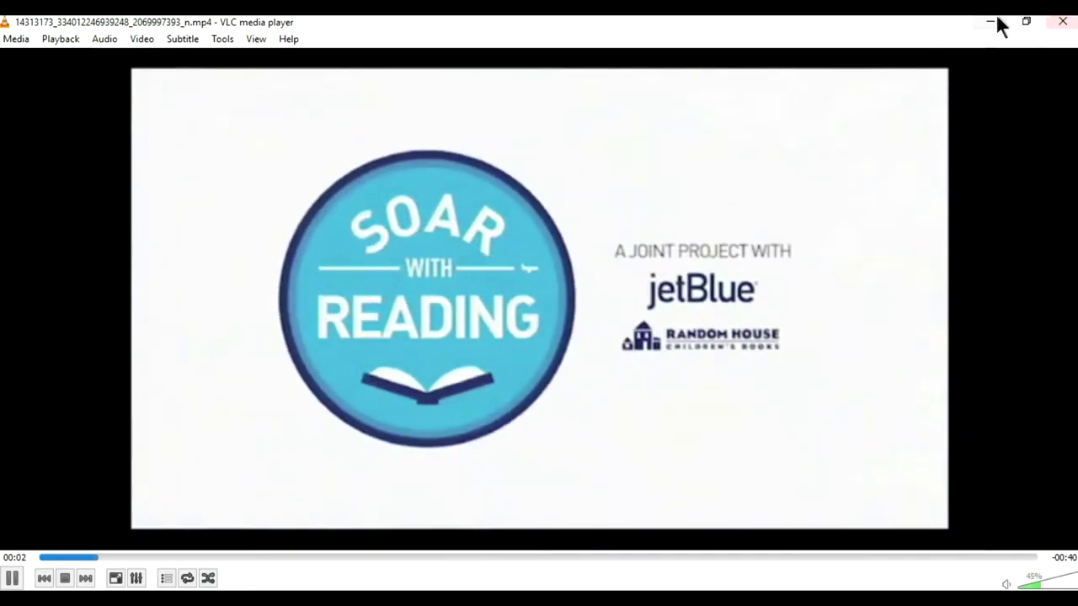
left_click(993, 23)
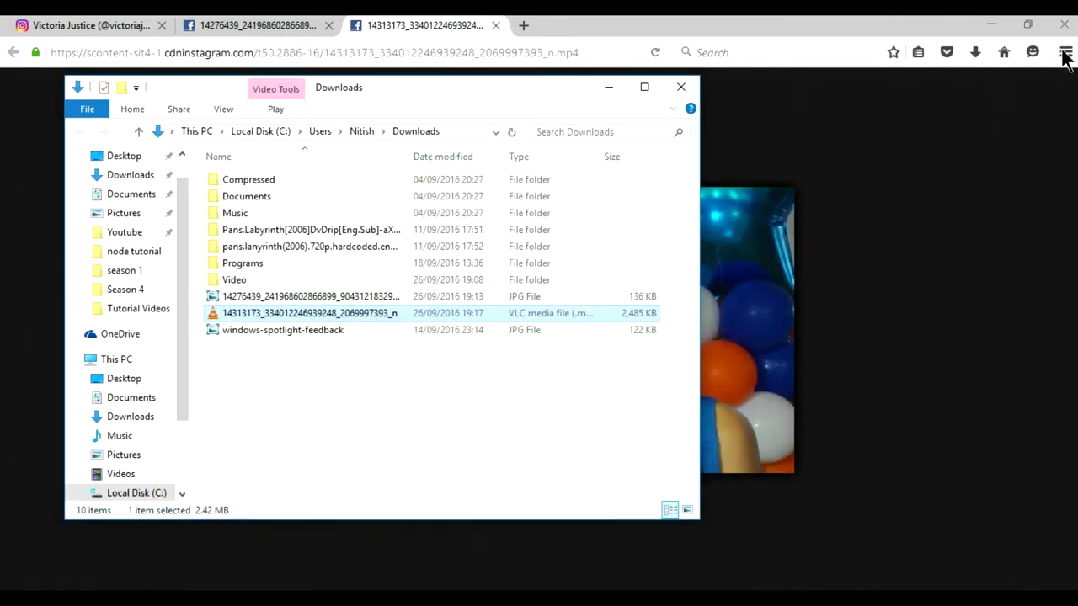
left_click(683, 92)
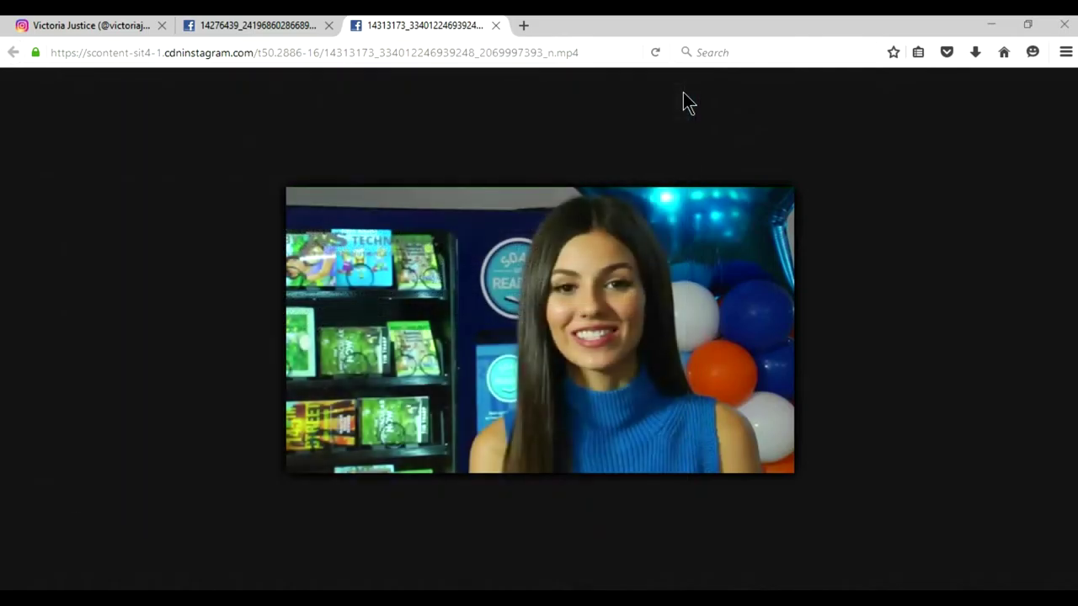
- Close the direct .mp4 tab, the video post viewer, and the developer tools network monitor
left_click(496, 26)
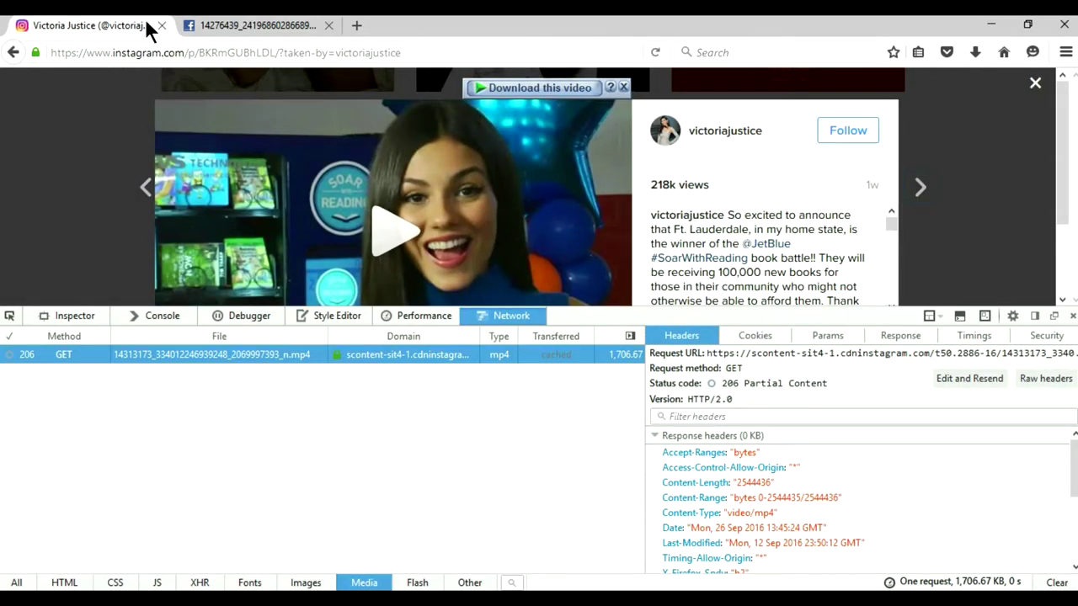
left_click(1035, 85)
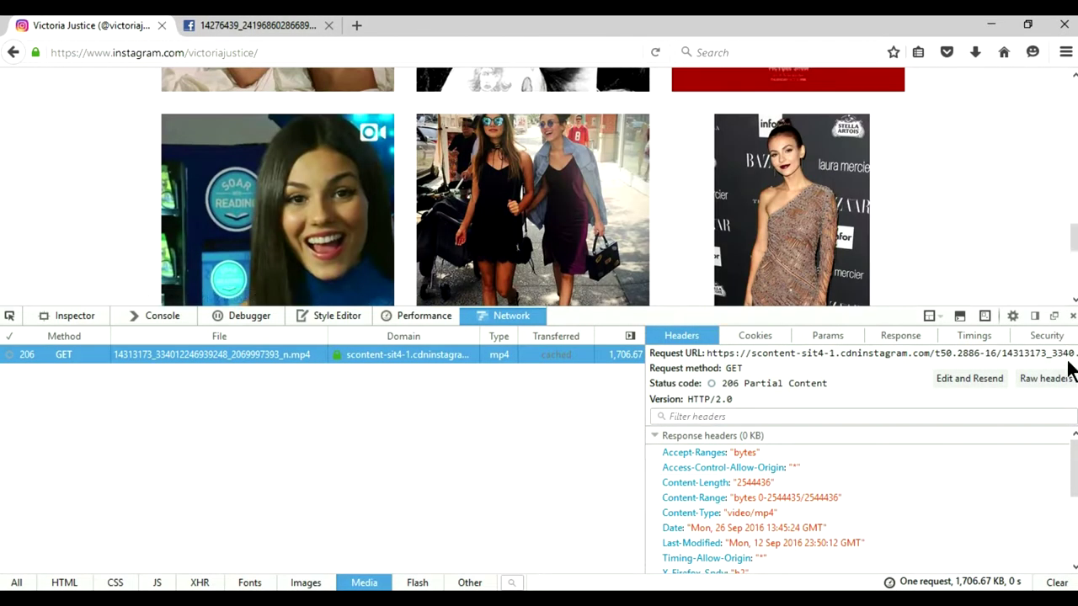
left_click(1073, 316)
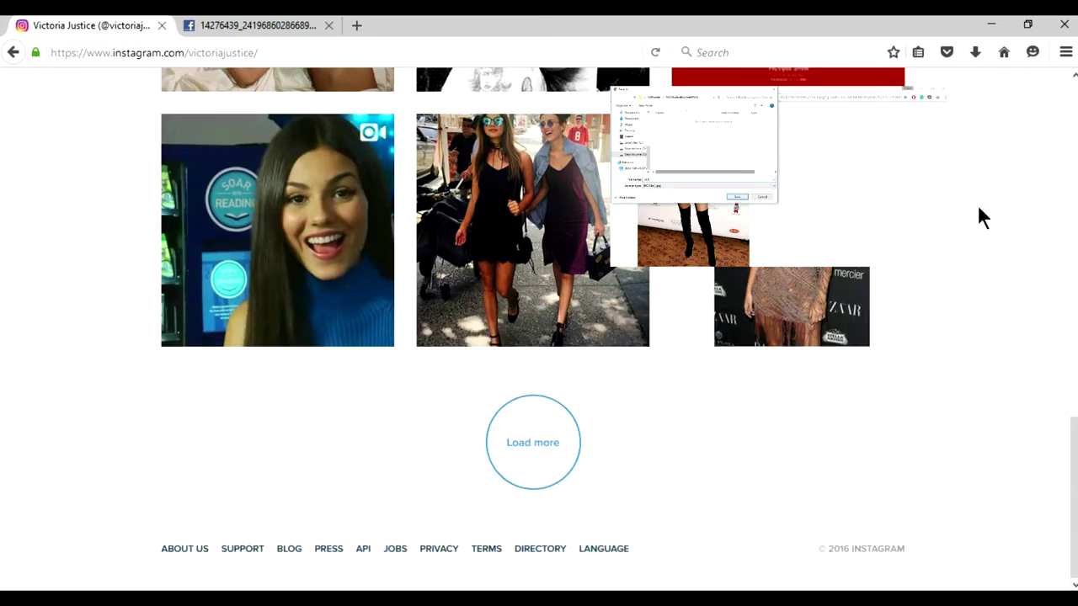